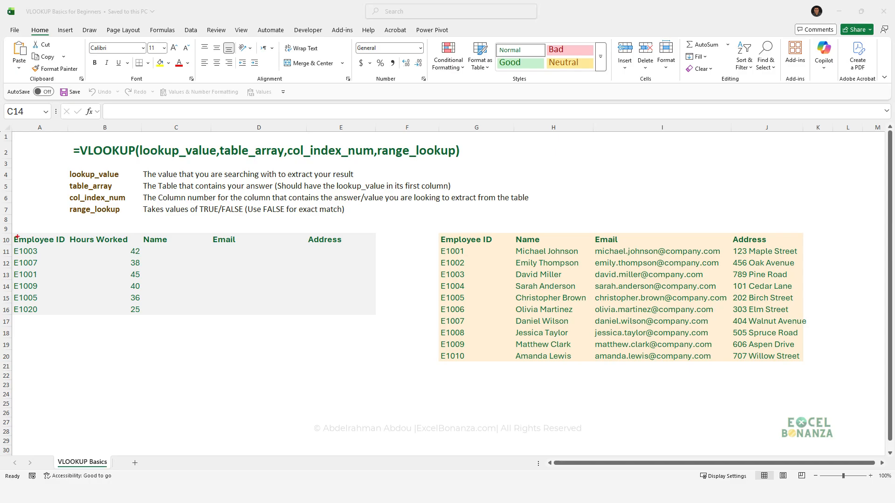
pyautogui.moveTo(11, 235)
pyautogui.mouseDown()
pyautogui.moveTo(118, 304)
pyautogui.moveTo(371, 336)
pyautogui.moveTo(381, 323)
pyautogui.mouseUp()
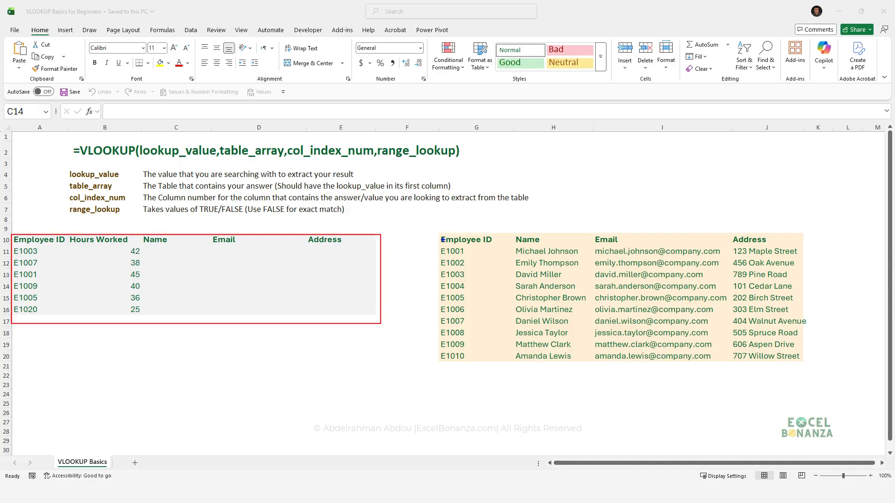
pyautogui.moveTo(438, 231); pyautogui.dragTo(816, 373)
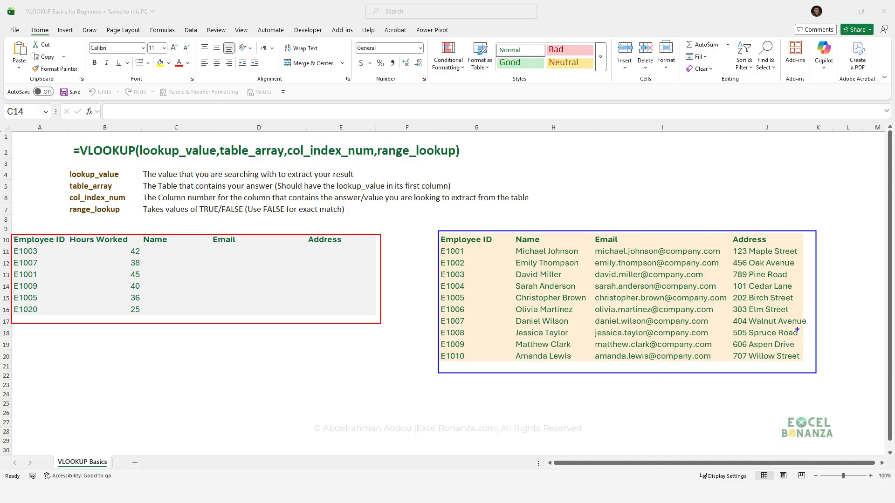
pyautogui.moveTo(424, 224)
pyautogui.mouseDown()
pyautogui.moveTo(466, 293)
pyautogui.moveTo(502, 384)
pyautogui.mouseUp()
pyautogui.moveTo(7, 221); pyautogui.dragTo(58, 356)
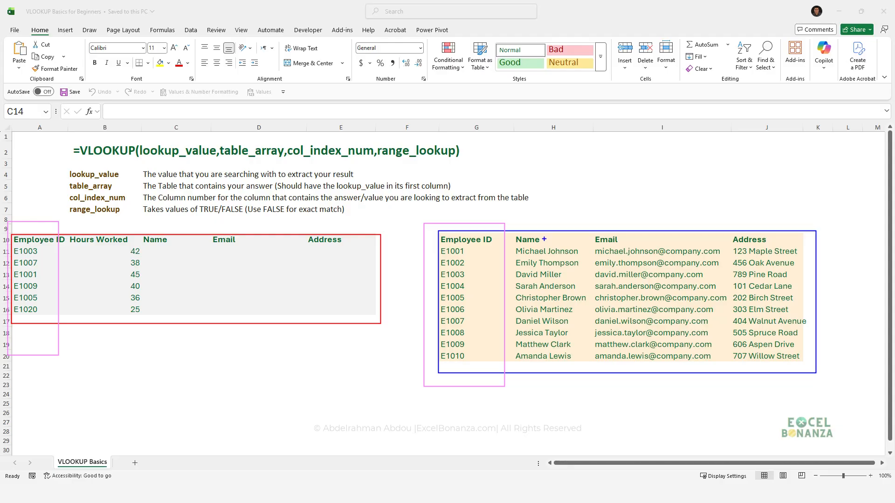
pyautogui.moveTo(540, 240)
pyautogui.mouseDown()
pyautogui.moveTo(468, 209)
pyautogui.moveTo(180, 229)
pyautogui.moveTo(171, 255)
pyautogui.moveTo(184, 258)
pyautogui.mouseUp()
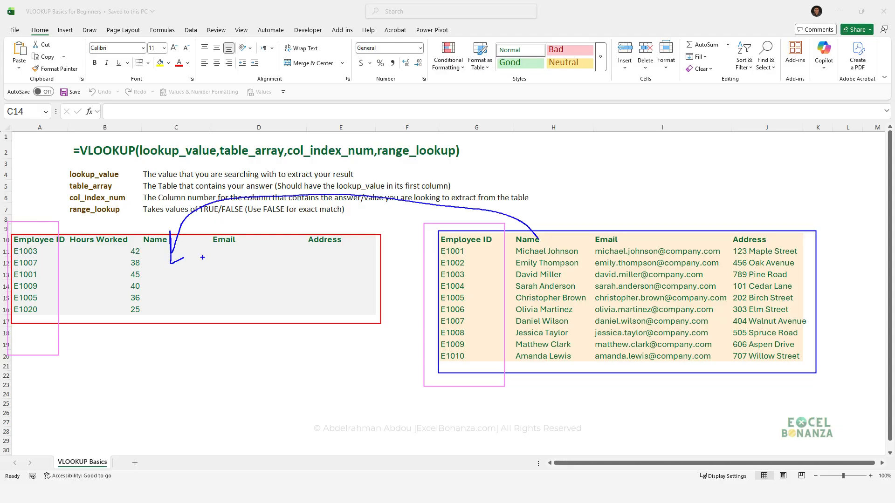
pyautogui.moveTo(626, 243)
pyautogui.mouseDown()
pyautogui.moveTo(434, 222)
pyautogui.moveTo(208, 254)
pyautogui.moveTo(228, 274)
pyautogui.mouseUp()
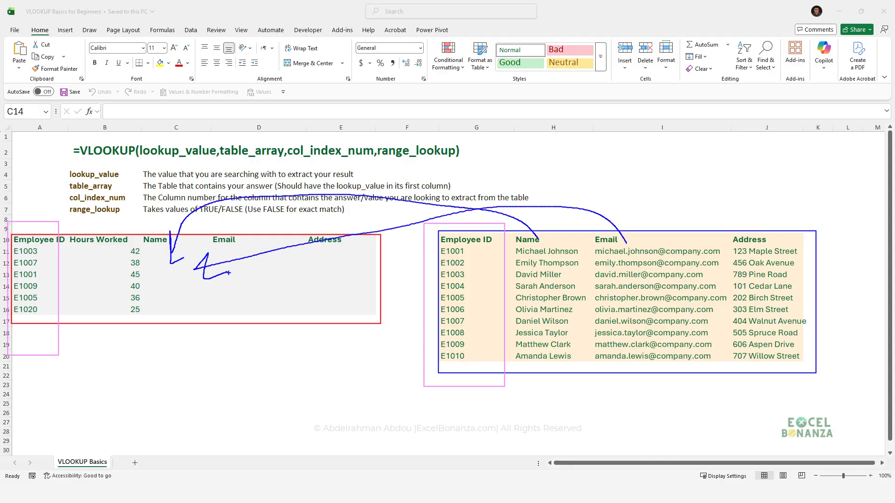
pyautogui.moveTo(755, 234)
pyautogui.mouseDown()
pyautogui.moveTo(708, 206)
pyautogui.moveTo(329, 269)
pyautogui.moveTo(339, 274)
pyautogui.mouseUp()
pyautogui.press('Escape')
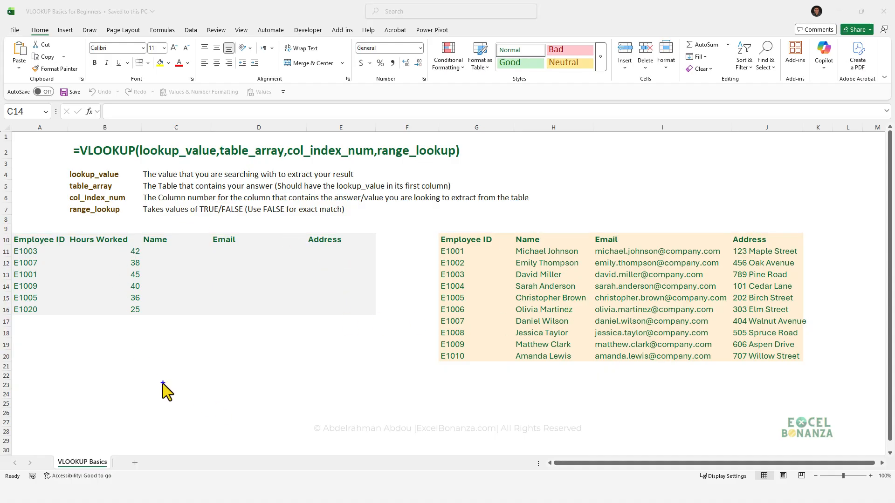
pyautogui.hotkey('ctrl', '2')
pyautogui.moveTo(5, 228); pyautogui.dragTo(59, 331)
pyautogui.moveTo(427, 217)
pyautogui.mouseDown()
pyautogui.moveTo(480, 379)
pyautogui.moveTo(497, 389)
pyautogui.mouseUp()
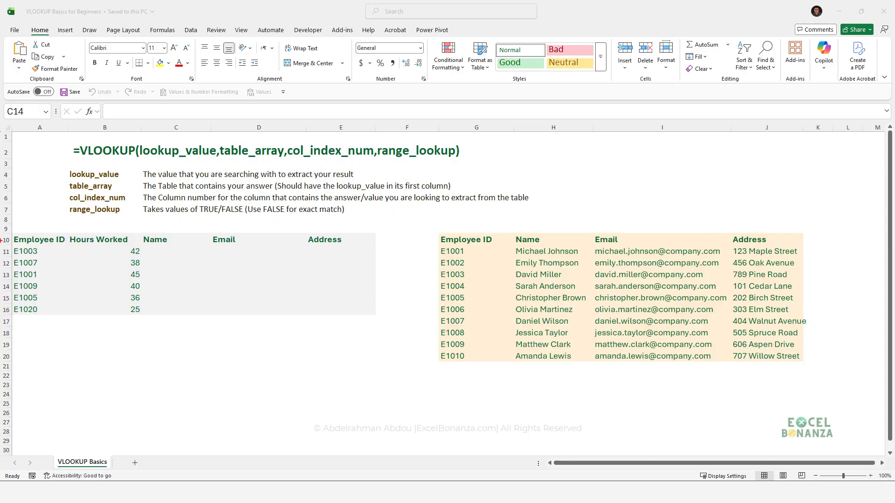
pyautogui.moveTo(8, 232); pyautogui.dragTo(62, 340)
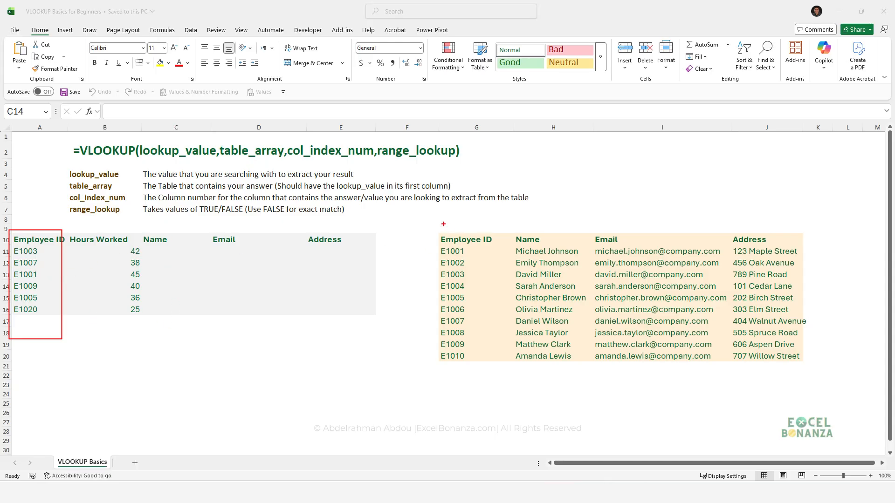
pyautogui.moveTo(434, 224); pyautogui.dragTo(505, 372)
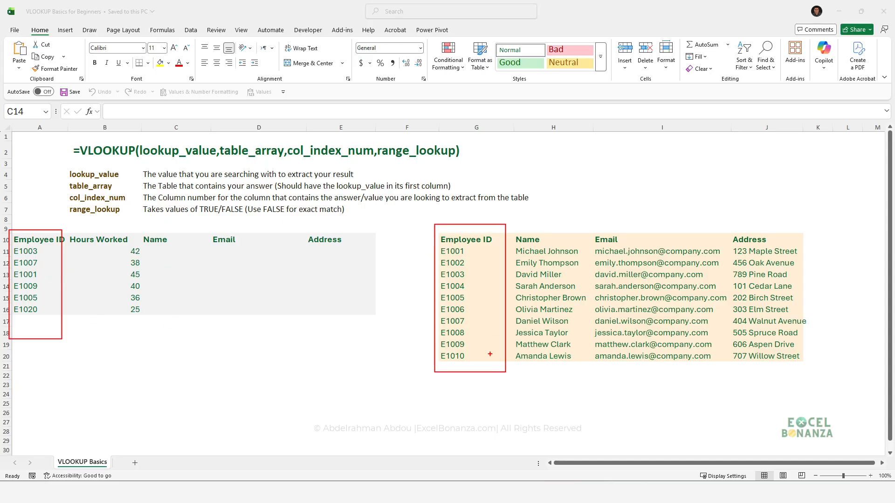
pyautogui.moveTo(528, 237)
pyautogui.mouseDown()
pyautogui.moveTo(561, 226)
pyautogui.moveTo(605, 251)
pyautogui.moveTo(637, 224)
pyautogui.mouseUp()
pyautogui.moveTo(734, 235); pyautogui.dragTo(784, 225)
pyautogui.press('Escape')
pyautogui.hotkey('ctrl', '2')
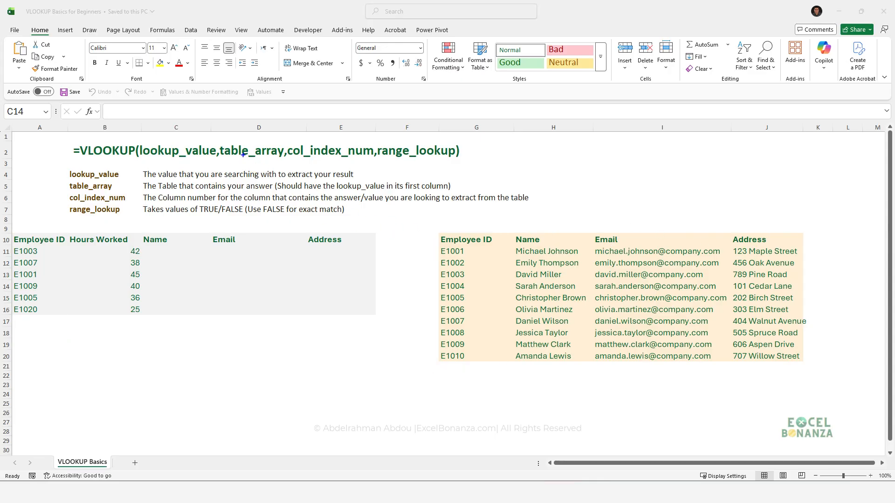
pyautogui.moveTo(221, 139); pyautogui.dragTo(284, 168)
pyautogui.moveTo(437, 228); pyautogui.dragTo(809, 372)
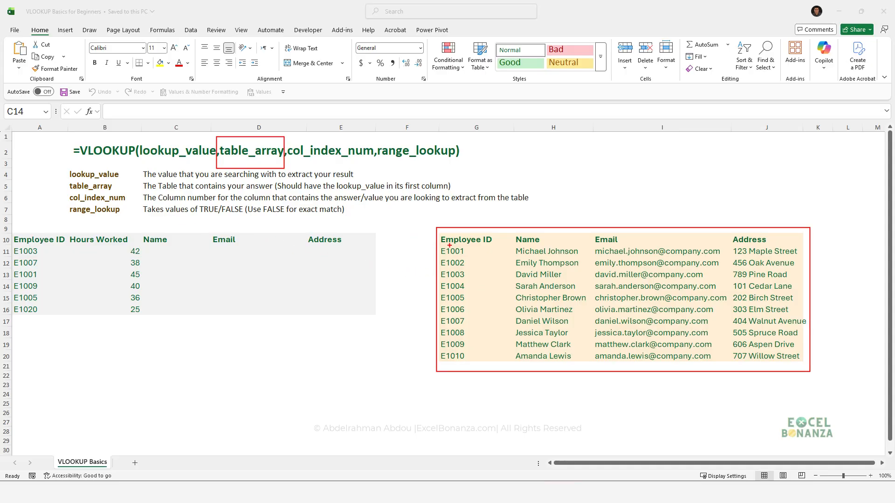
pyautogui.moveTo(438, 226); pyautogui.dragTo(498, 384)
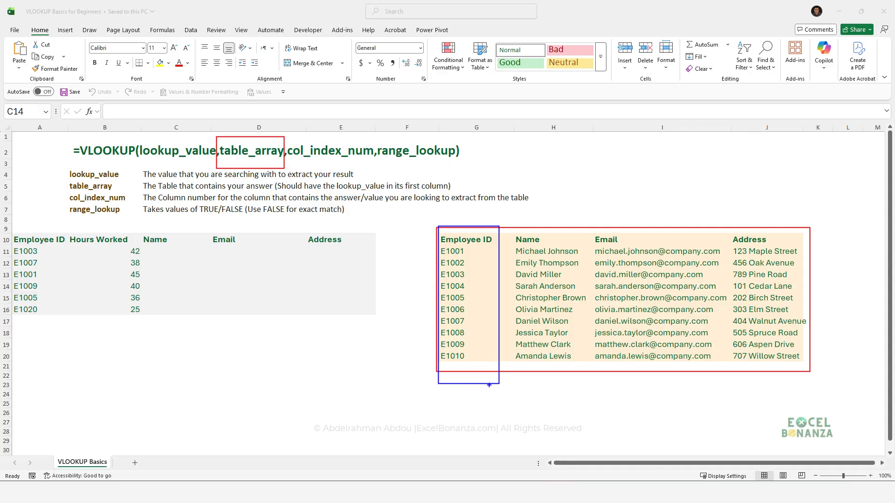
pyautogui.press('Escape')
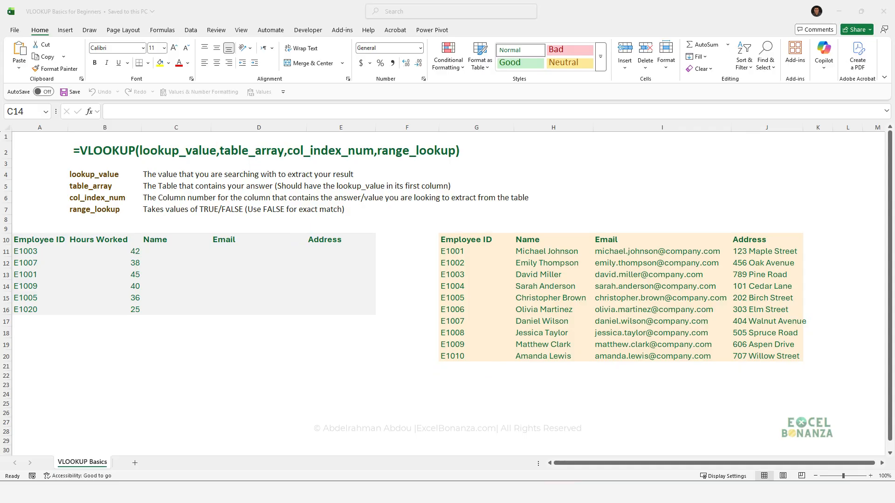
pyautogui.press('r')
pyautogui.moveTo(286, 143); pyautogui.dragTo(375, 167)
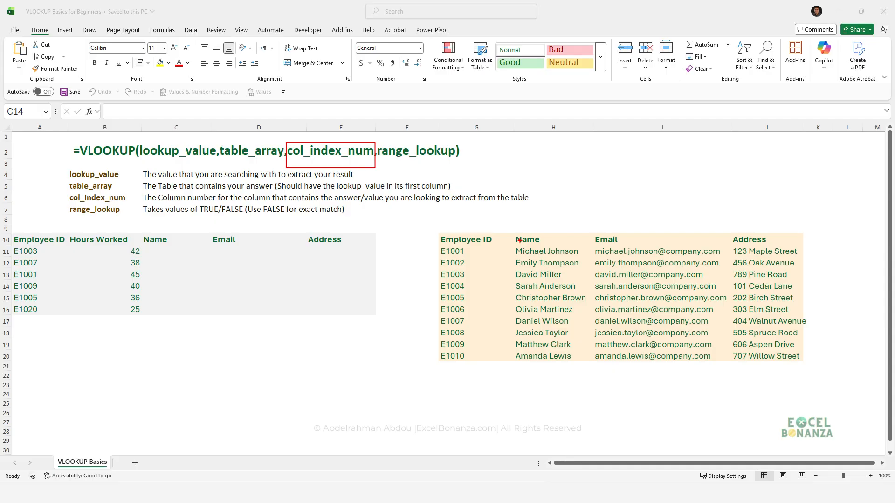
pyautogui.moveTo(434, 229)
pyautogui.mouseDown()
pyautogui.moveTo(772, 381)
pyautogui.moveTo(818, 380)
pyautogui.mouseUp()
pyautogui.moveTo(466, 207); pyautogui.dragTo(467, 227)
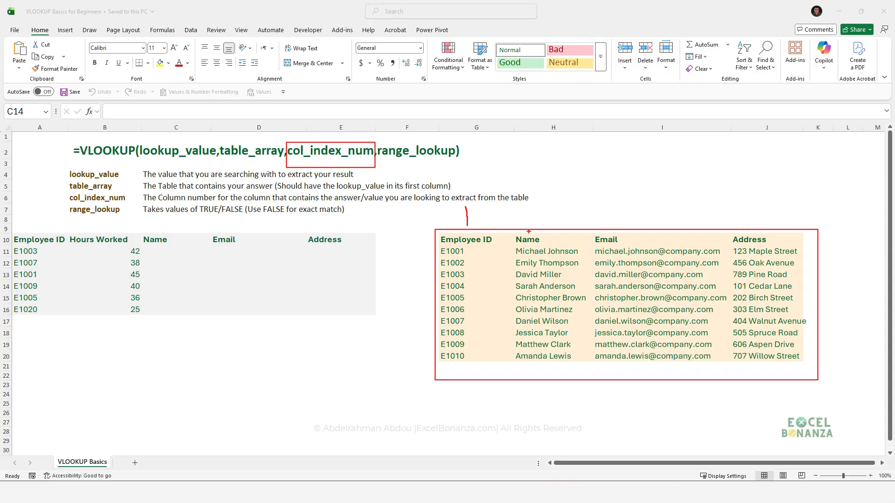
pyautogui.moveTo(519, 213)
pyautogui.mouseDown()
pyautogui.moveTo(540, 201)
pyautogui.moveTo(552, 223)
pyautogui.mouseUp()
pyautogui.moveTo(608, 201)
pyautogui.mouseDown()
pyautogui.moveTo(621, 197)
pyautogui.moveTo(631, 220)
pyautogui.moveTo(609, 228)
pyautogui.mouseUp()
pyautogui.moveTo(749, 195)
pyautogui.mouseDown()
pyautogui.moveTo(742, 227)
pyautogui.moveTo(766, 226)
pyautogui.moveTo(763, 239)
pyautogui.mouseUp()
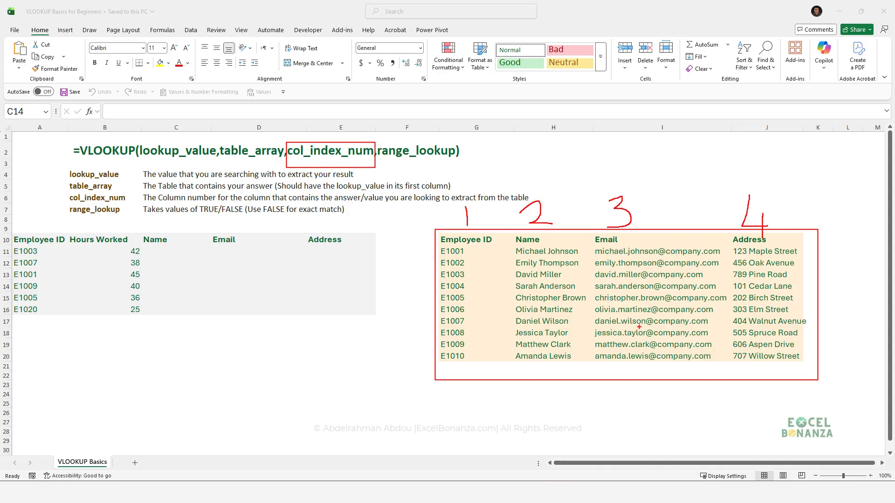
pyautogui.press('Escape')
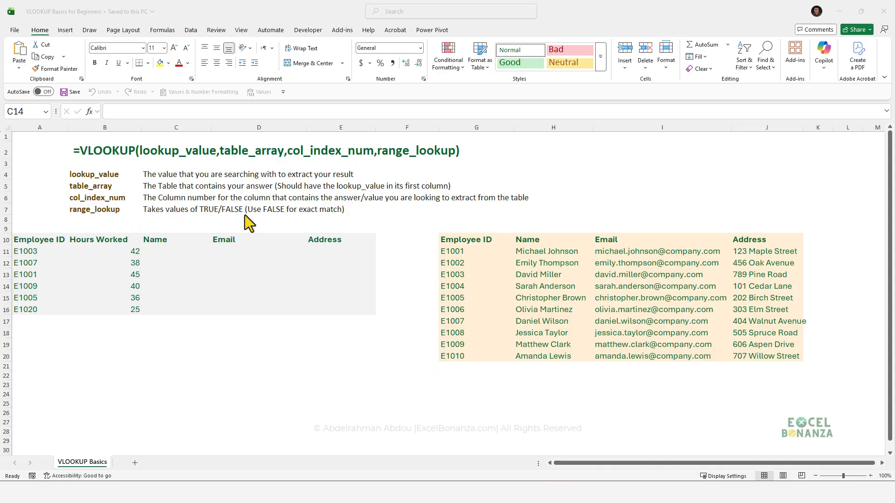
pyautogui.hotkey('ctrl', '2')
pyautogui.moveTo(243, 203)
pyautogui.mouseDown()
pyautogui.moveTo(366, 240)
pyautogui.moveTo(361, 226)
pyautogui.mouseUp()
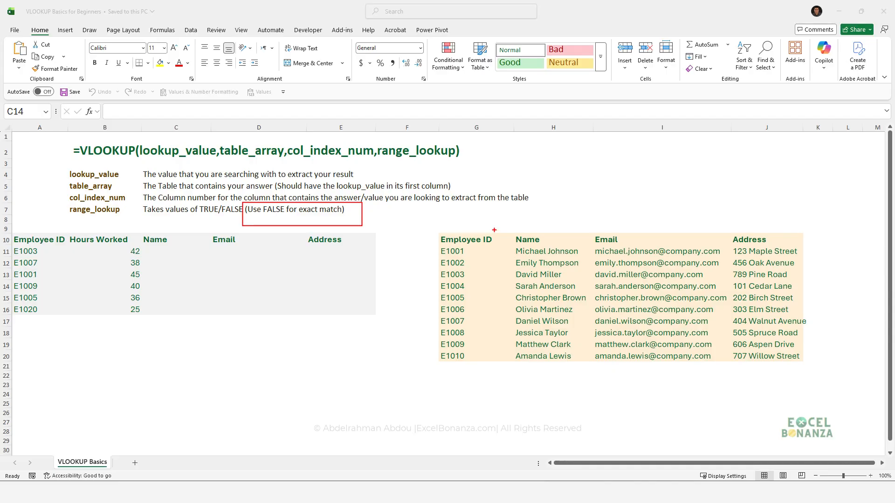
pyautogui.press('Escape')
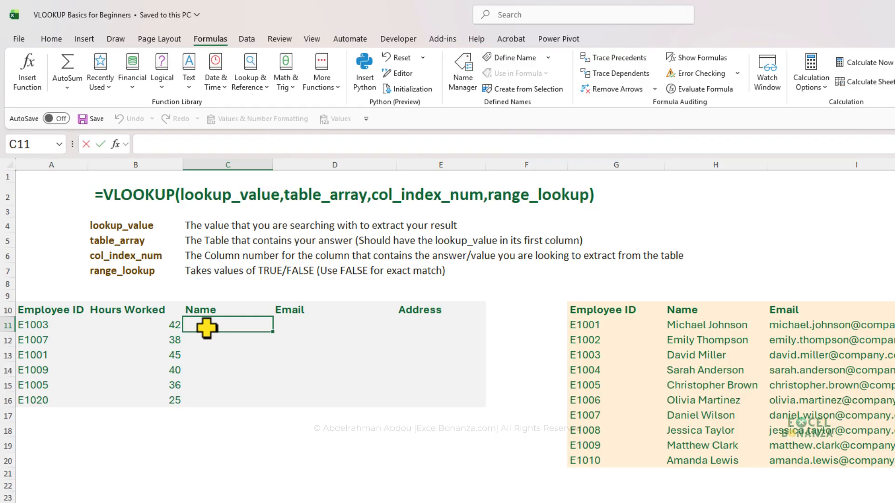
# Begin a VLOOKUP formula in cell C11 with A11 as the lookup value and G10:J20 as the table array.
pyautogui.write('=vloo')
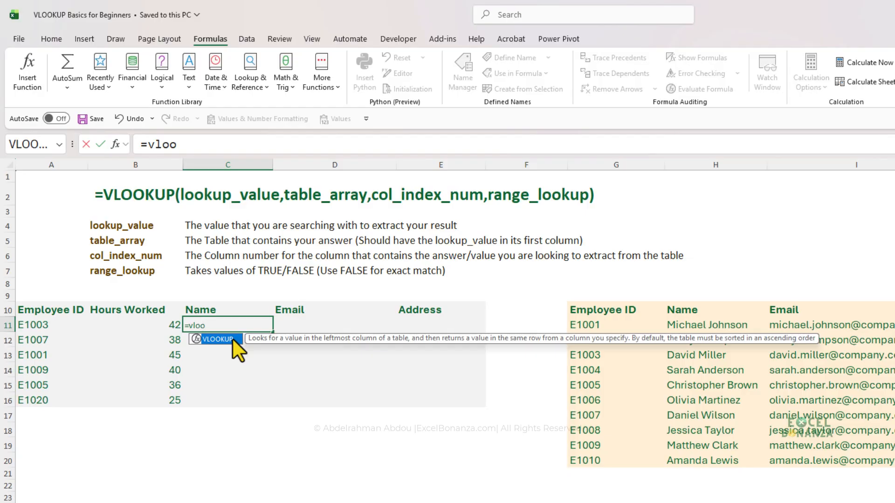
pyautogui.press('Tab')
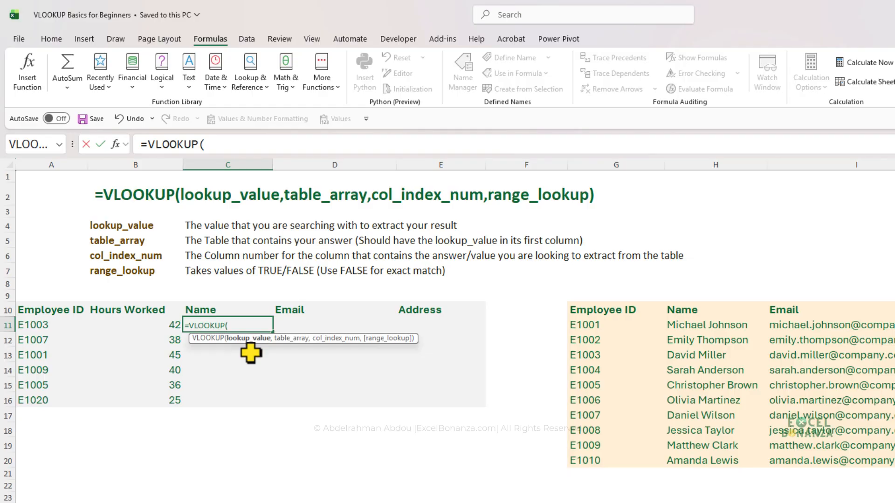
pyautogui.click(35, 323)
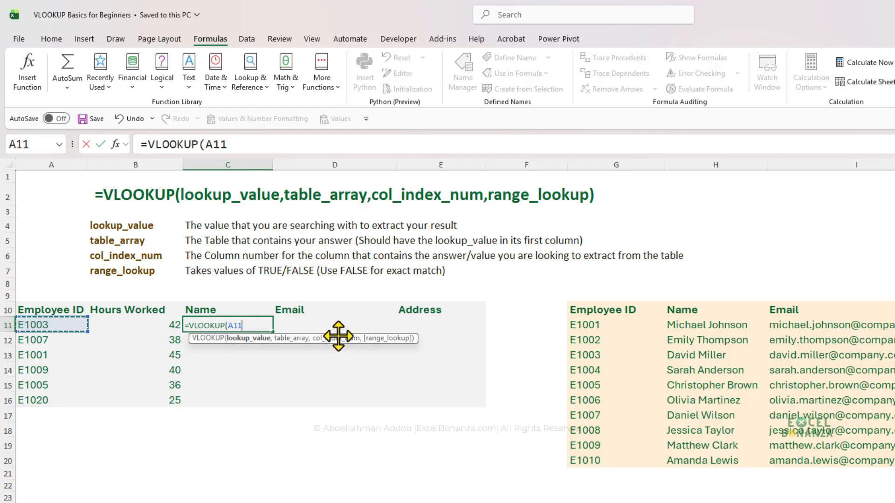
pyautogui.write(',')
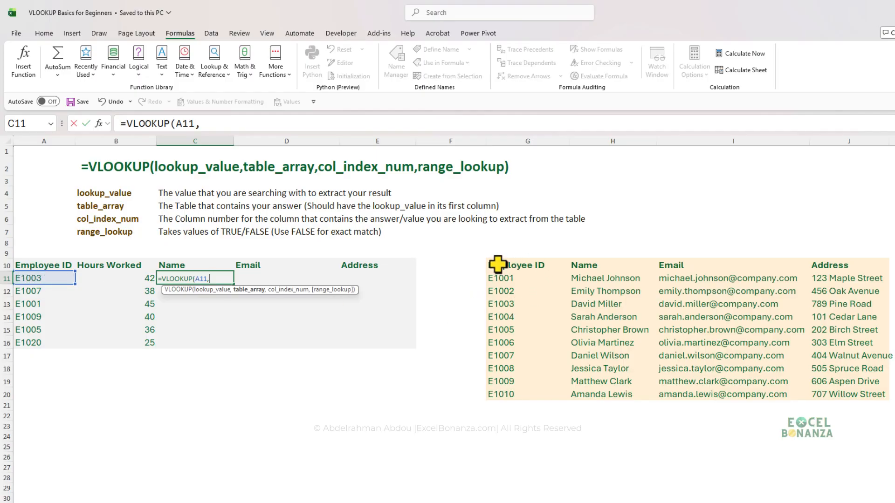
pyautogui.moveTo(498, 265); pyautogui.dragTo(860, 395)
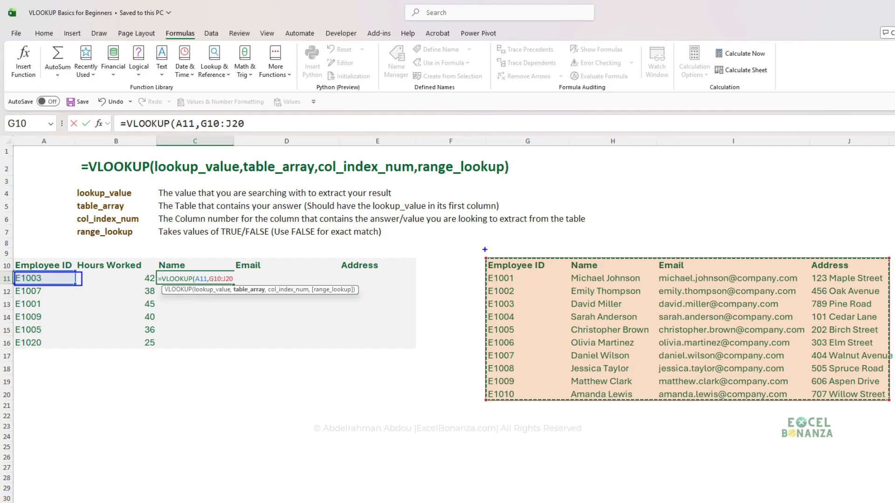
pyautogui.moveTo(481, 244); pyautogui.dragTo(555, 443)
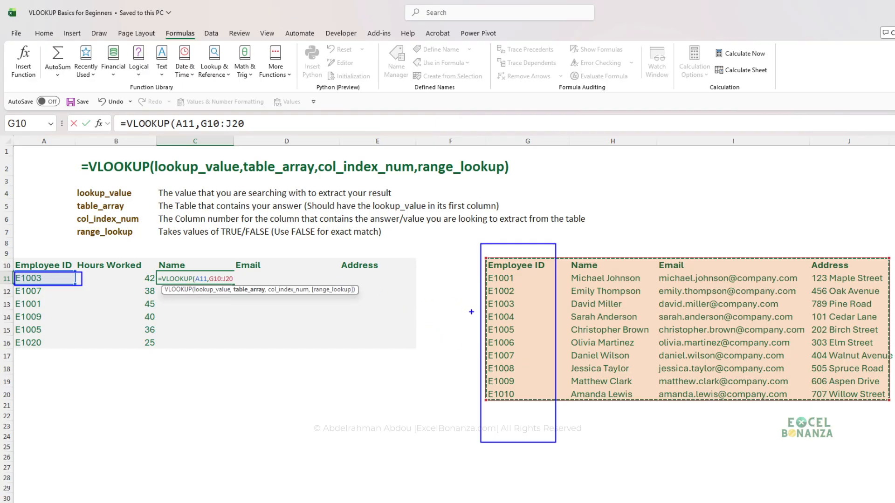
pyautogui.press('Escape')
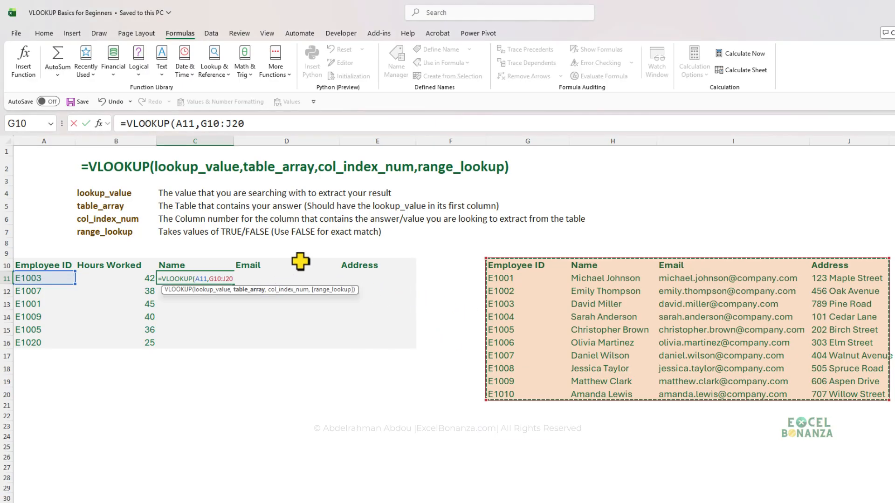
pyautogui.write(',')
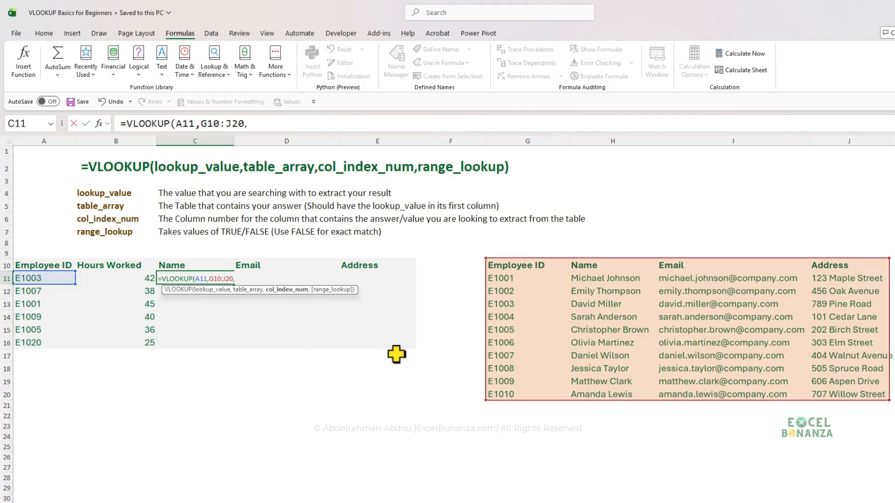
pyautogui.hotkey('ctrl', '2')
pyautogui.press('r')
pyautogui.moveTo(530, 291); pyautogui.dragTo(526, 334)
pyautogui.moveTo(590, 301)
pyautogui.mouseDown()
pyautogui.moveTo(590, 330)
pyautogui.moveTo(632, 326)
pyautogui.mouseUp()
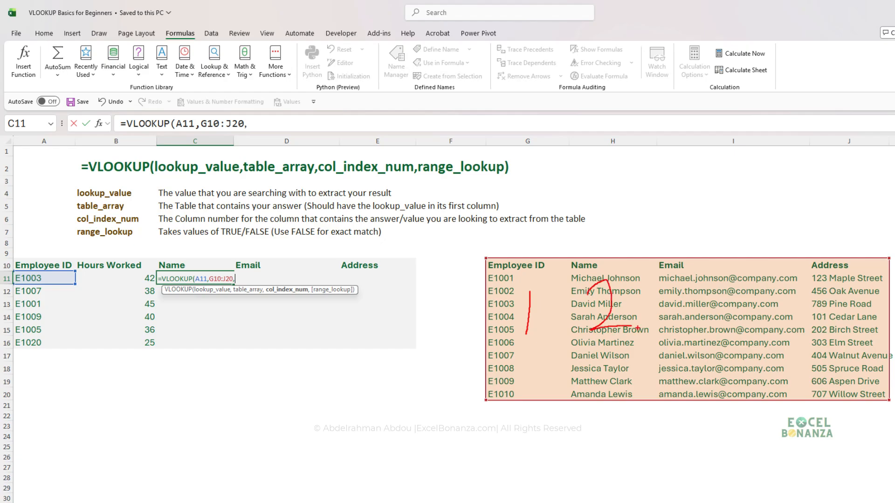
pyautogui.moveTo(698, 295)
pyautogui.mouseDown()
pyautogui.moveTo(731, 298)
pyautogui.moveTo(743, 326)
pyautogui.moveTo(722, 330)
pyautogui.mouseUp()
pyautogui.moveTo(831, 284)
pyautogui.mouseDown()
pyautogui.moveTo(832, 318)
pyautogui.moveTo(863, 318)
pyautogui.moveTo(848, 342)
pyautogui.mouseUp()
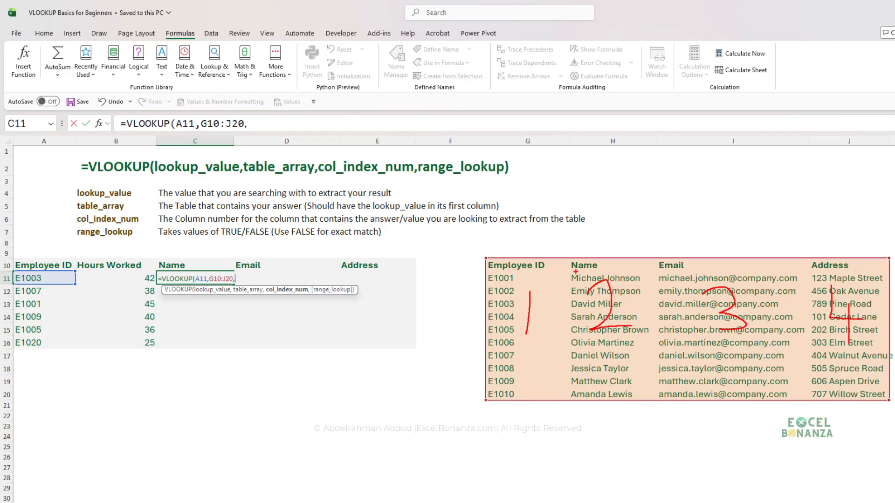
pyautogui.moveTo(575, 271); pyautogui.dragTo(645, 339)
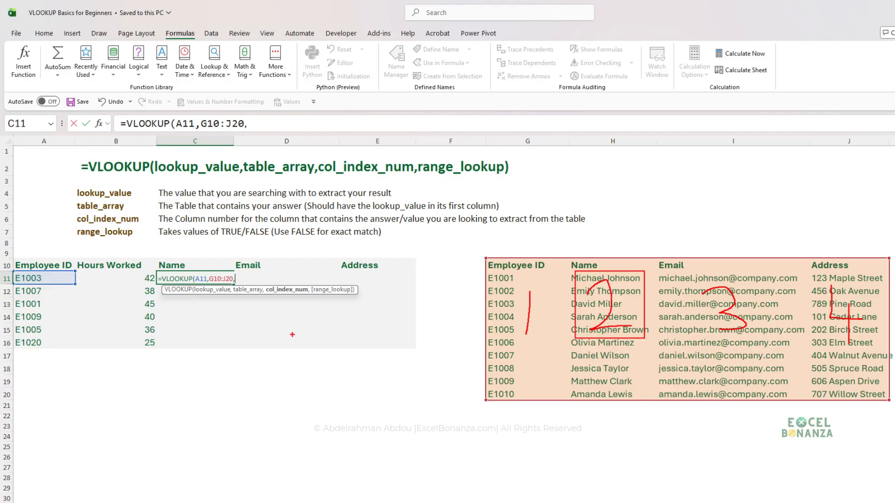
pyautogui.press('Escape')
# Add column index 2 and the FALSE exact-match option to the VLOOKUP formula in C11.
pyautogui.write('2')
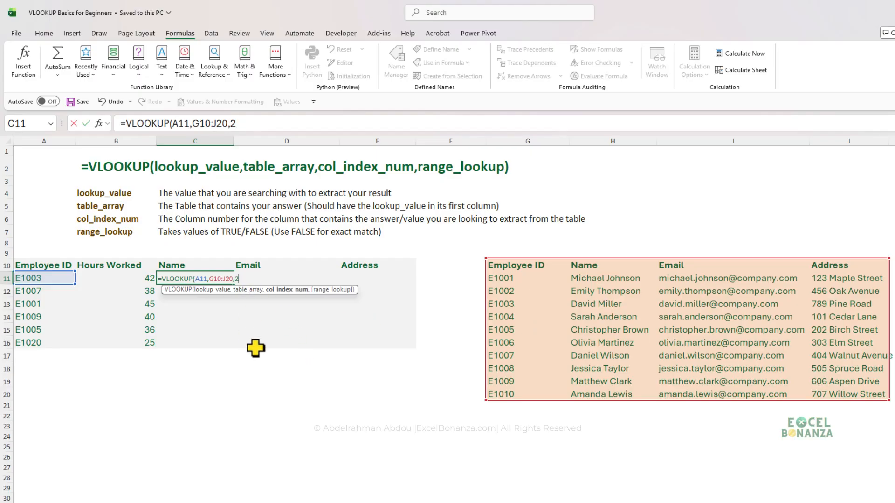
pyautogui.write(',')
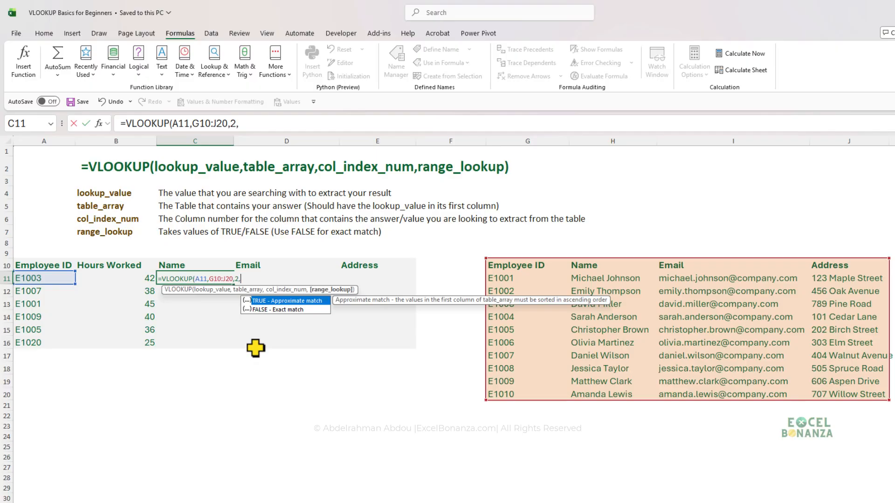
pyautogui.press('Down')
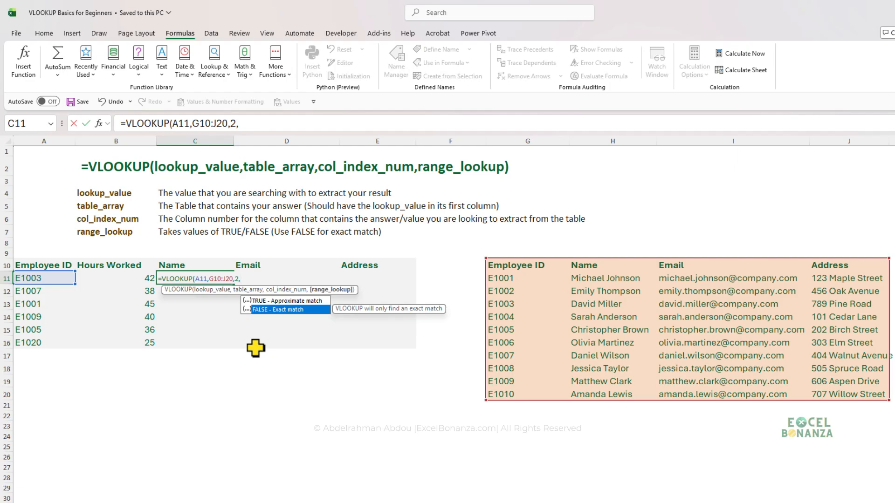
pyautogui.press('Up')
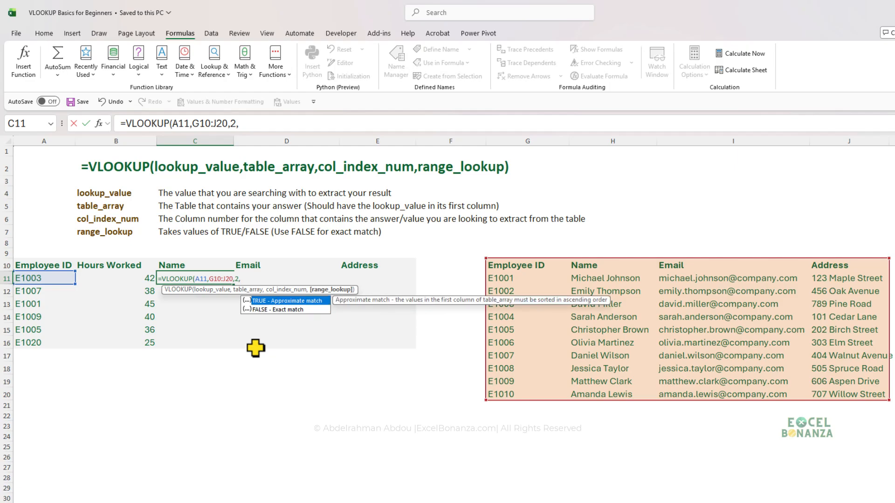
pyautogui.press('Down')
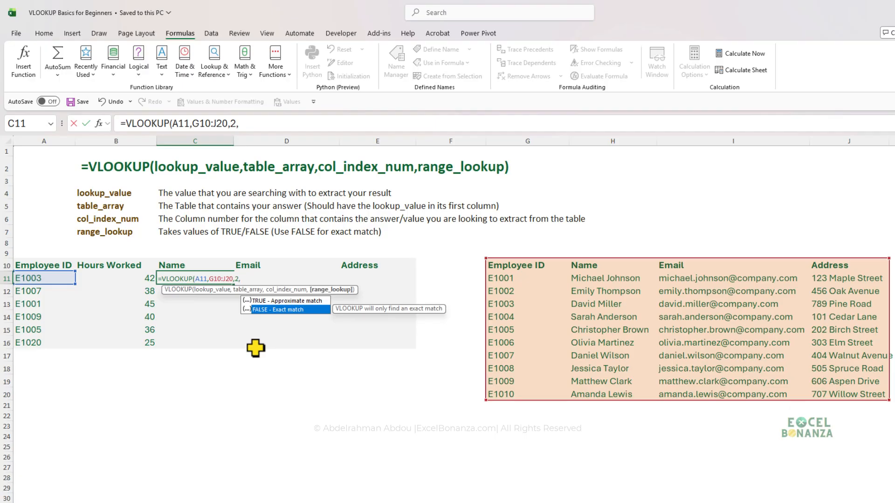
pyautogui.press('Up')
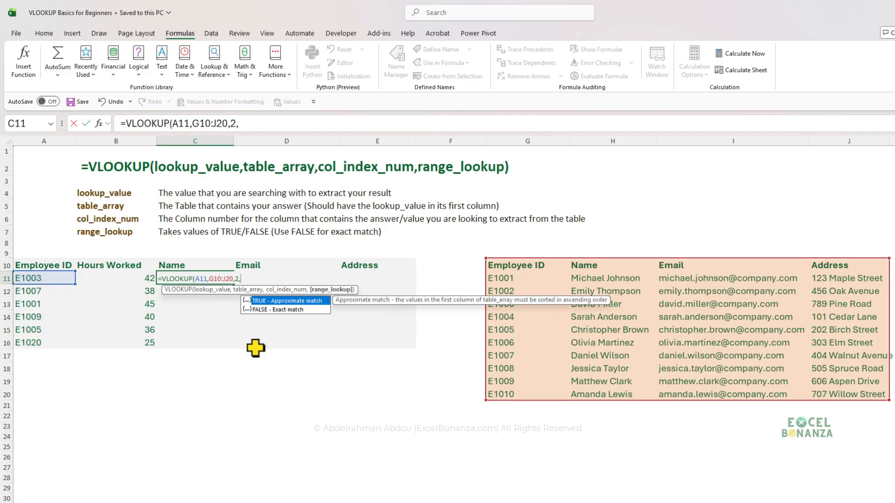
pyautogui.press('Down')
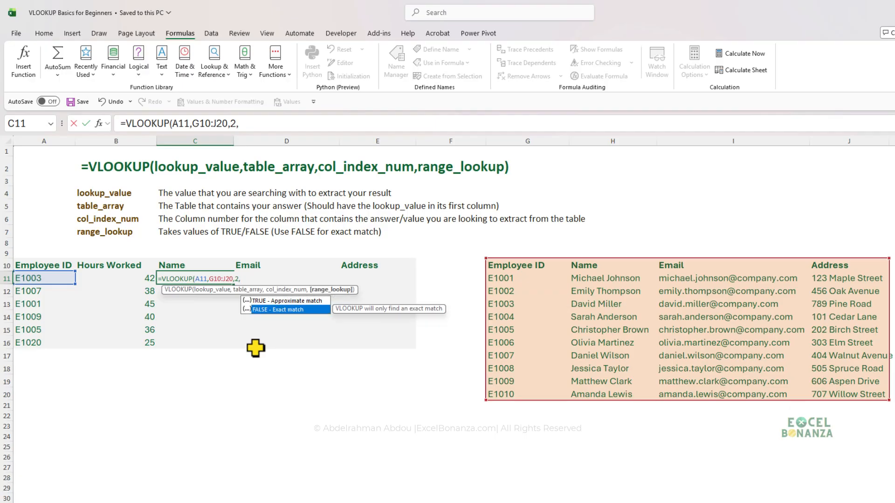
pyautogui.press('Tab')
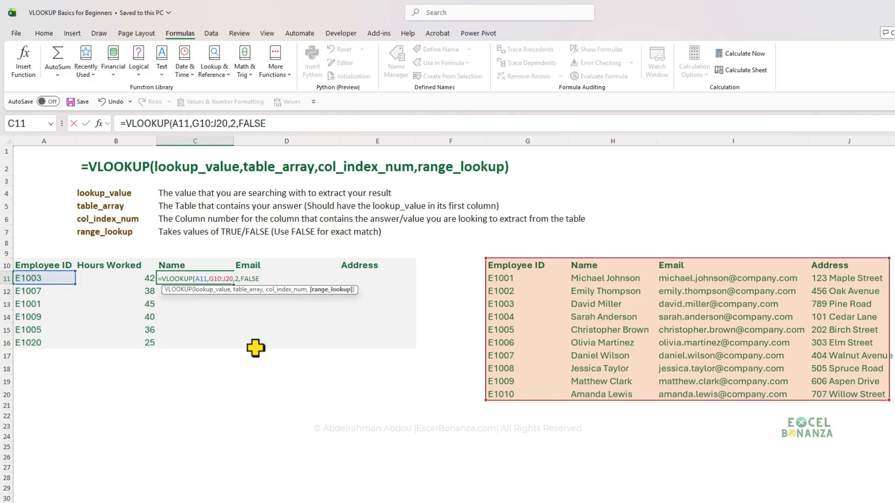
# Replace the FALSE argument with 0, close the parenthesis and enter the VLOOKUP formula in C11.
pyautogui.press('BackSpace')
pyautogui.press('BackSpace')
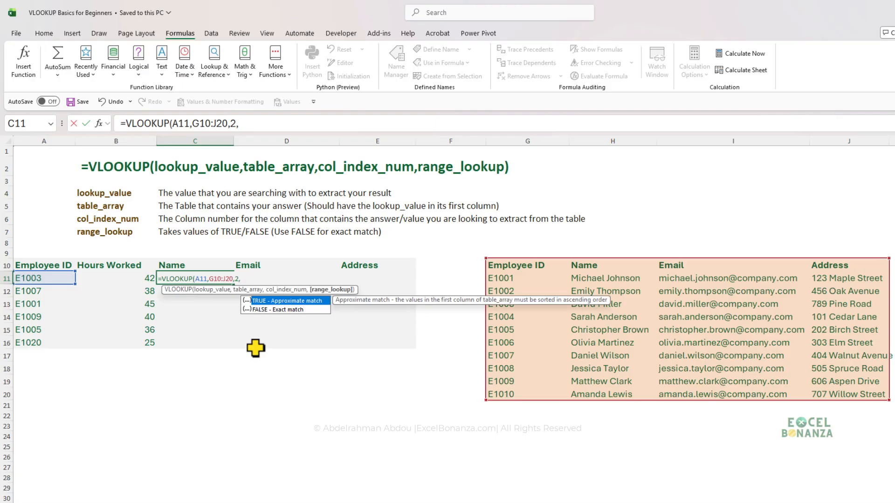
pyautogui.write('0)')
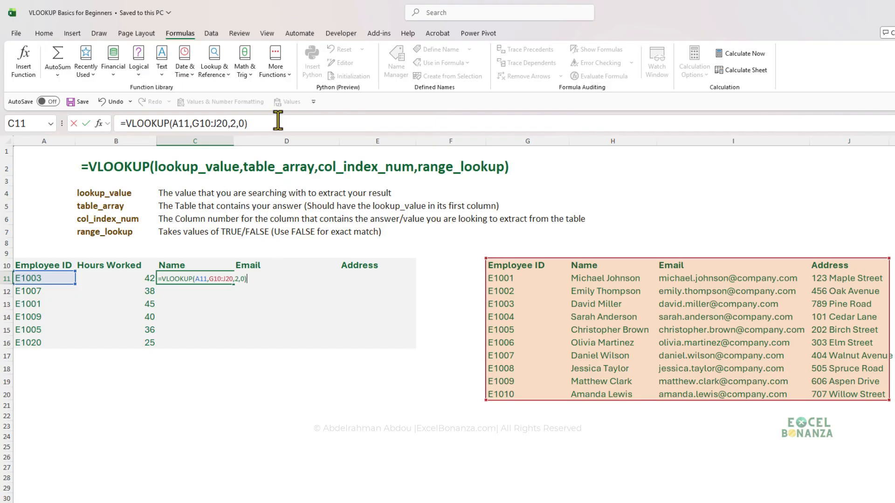
pyautogui.press('Return')
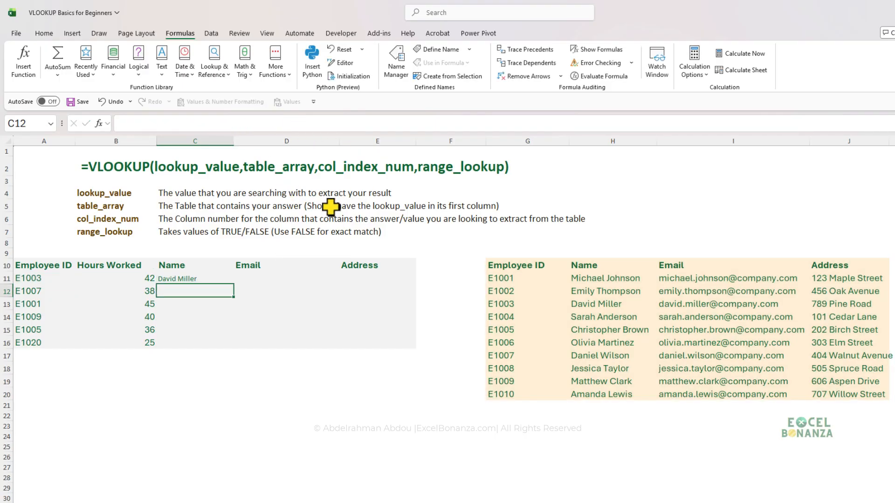
# Copy the VLOOKUP formula from C11 down through C16.
pyautogui.click(186, 280)
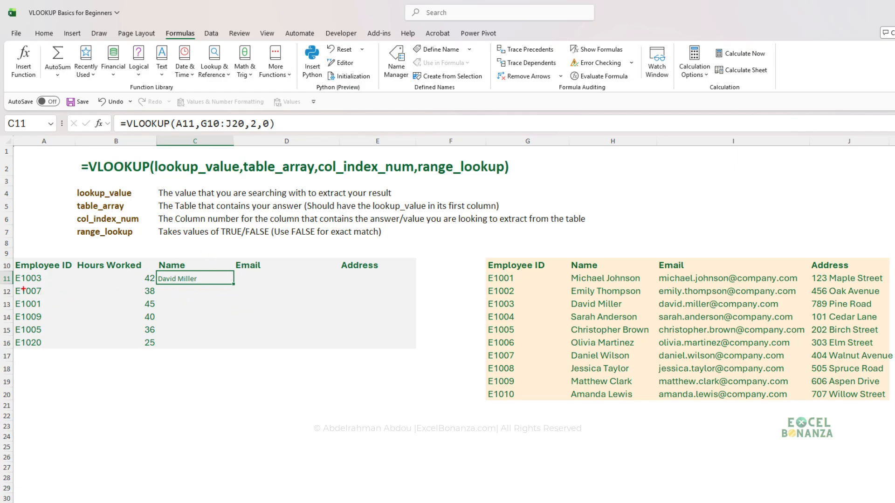
pyautogui.moveTo(12, 273); pyautogui.dragTo(59, 288)
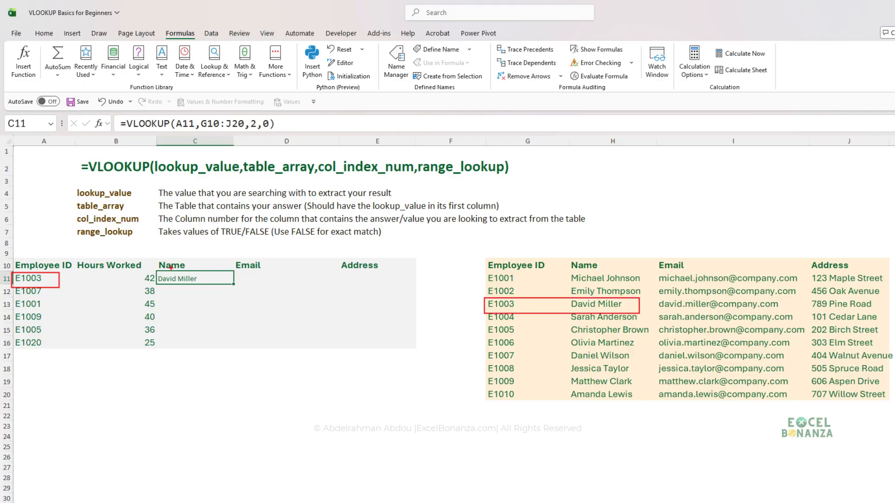
pyautogui.press('Escape')
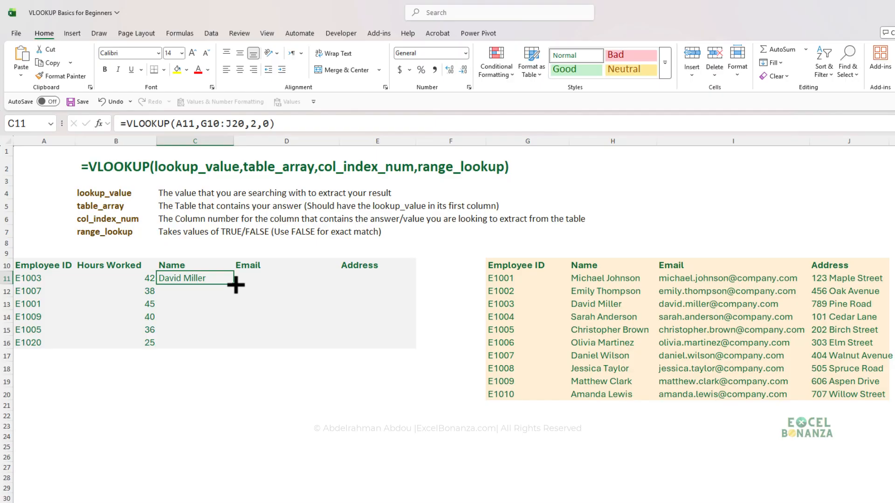
pyautogui.moveTo(236, 285); pyautogui.dragTo(232, 347)
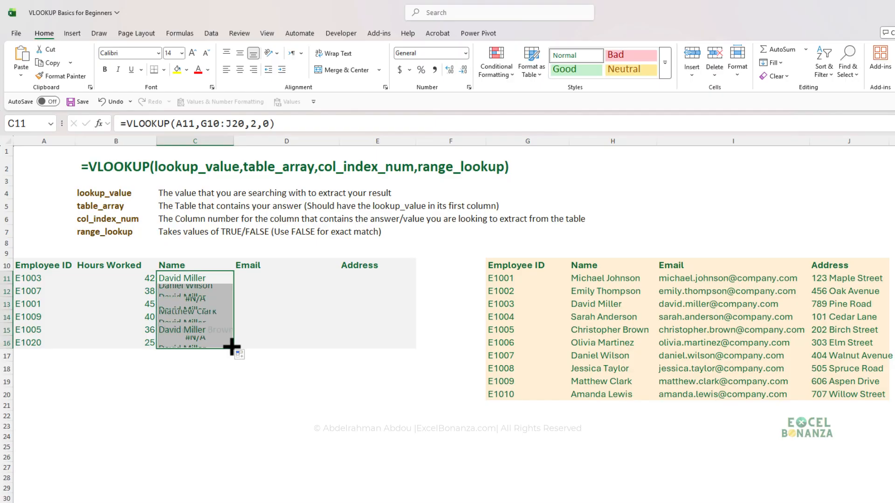
# Compare the copied VLOOKUP formulas in the Name column cells C11 to C14.
pyautogui.click(194, 304)
pyautogui.click(196, 279)
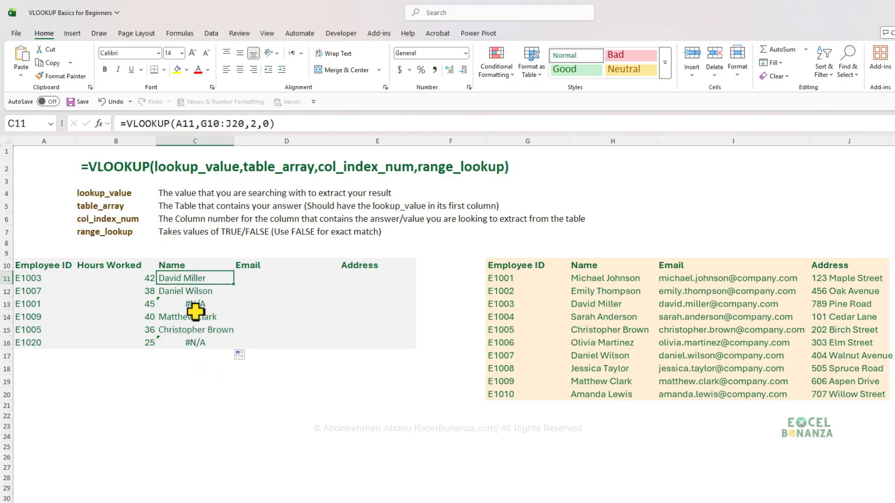
pyautogui.click(205, 317)
pyautogui.click(198, 304)
pyautogui.click(199, 291)
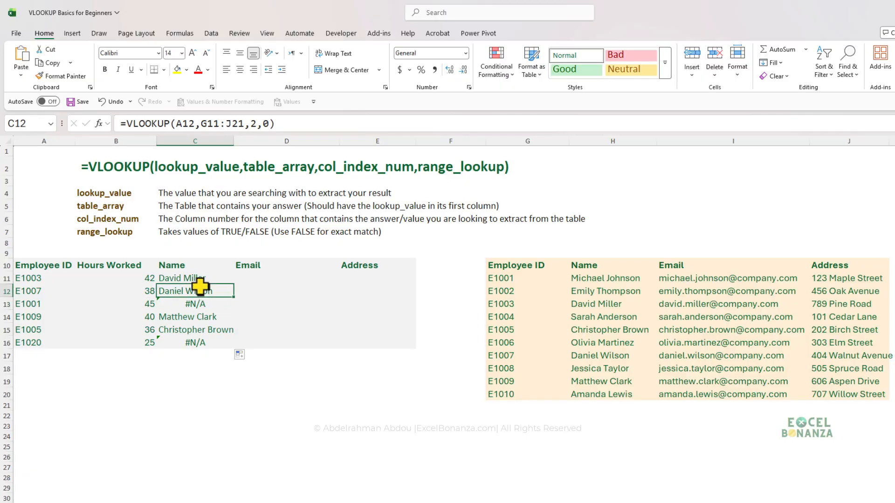
pyautogui.click(203, 278)
pyautogui.click(200, 292)
pyautogui.click(199, 280)
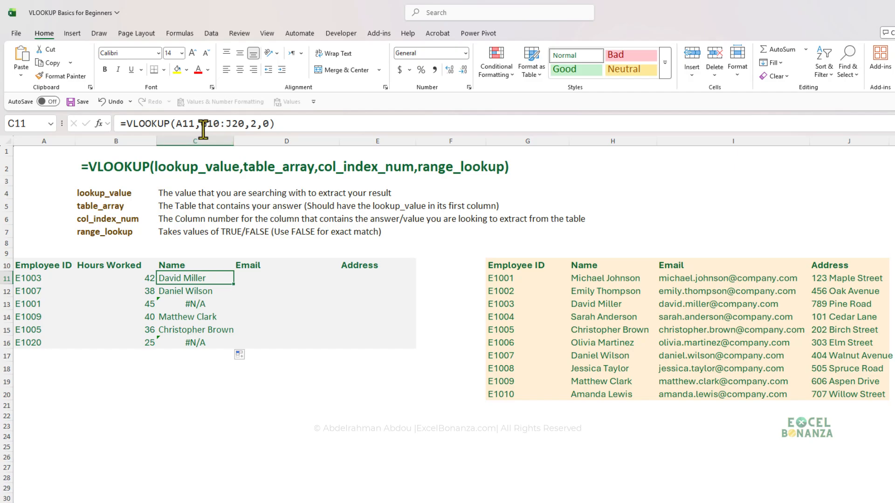
# Examine which table array range the formulas in C11, C12 and C13 each reference.
pyautogui.moveTo(201, 124); pyautogui.dragTo(244, 124)
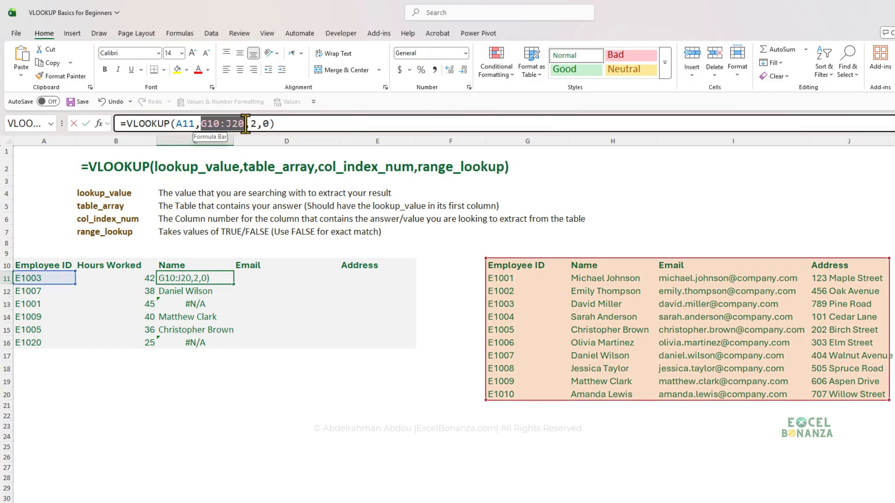
pyautogui.hotkey('ctrl', 'Return')
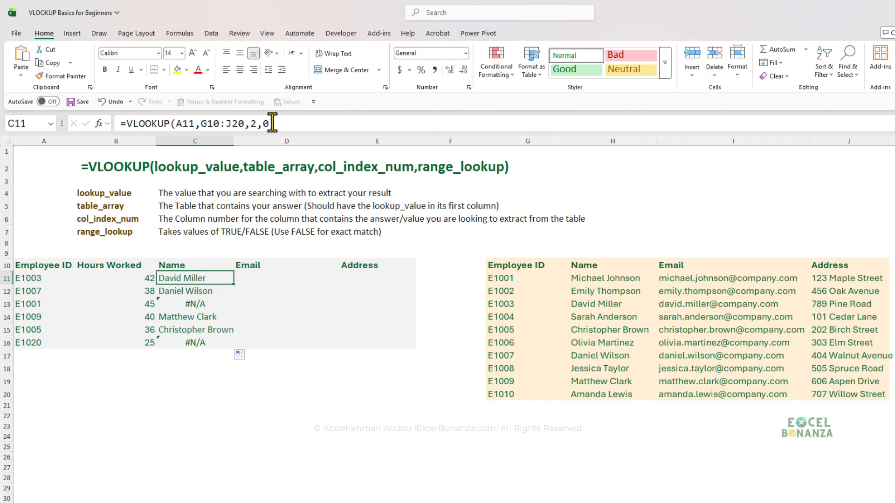
pyautogui.click(289, 121)
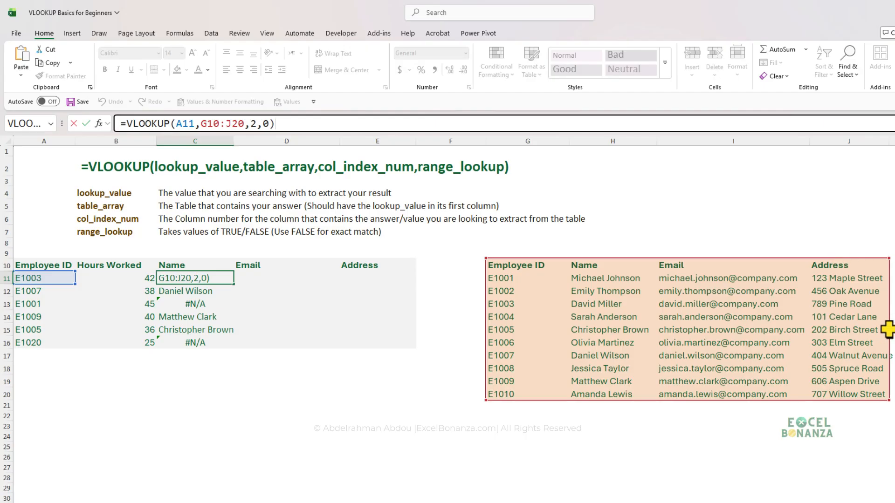
pyautogui.press('Return')
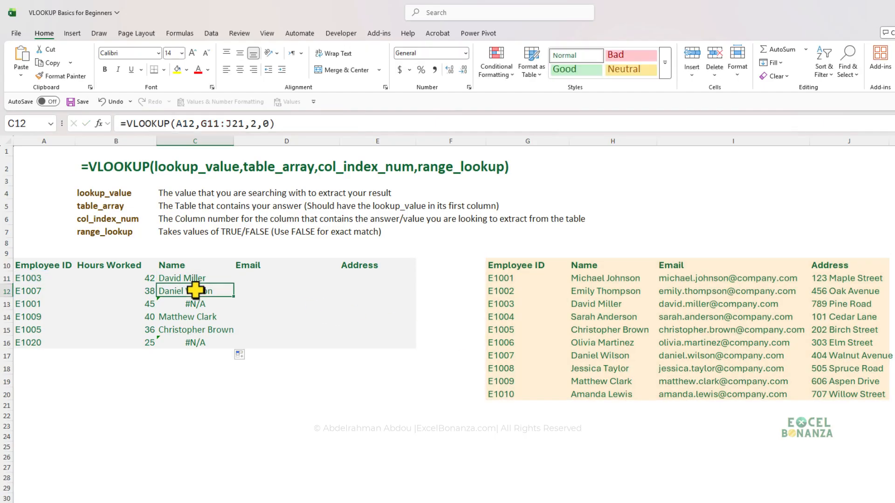
pyautogui.click(236, 120)
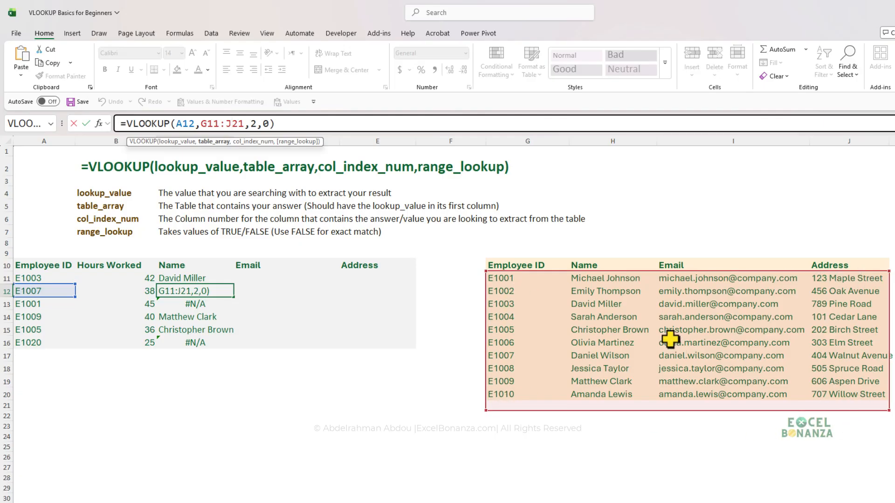
pyautogui.press('Return')
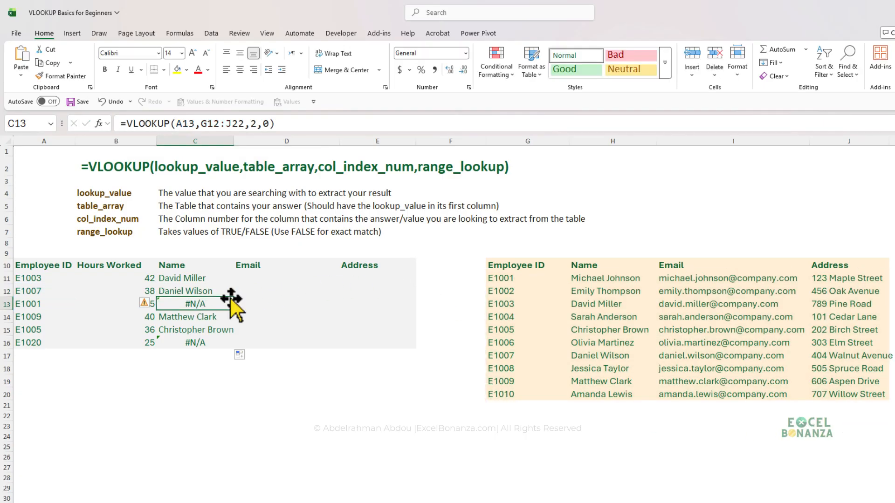
pyautogui.click(228, 123)
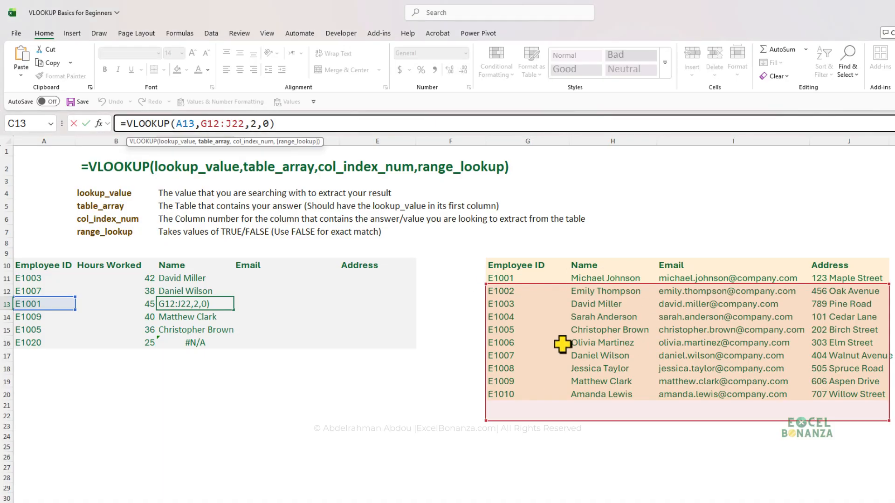
pyautogui.hotkey('ctrl', 'Return')
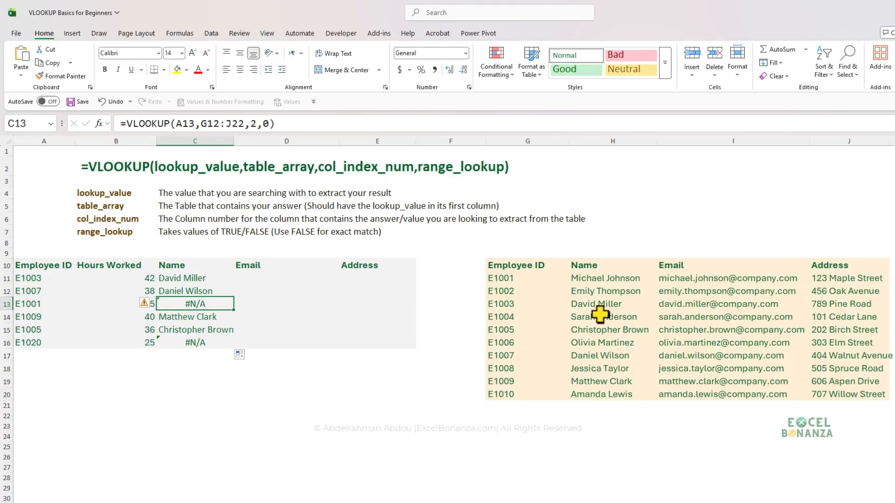
# Make the table array in C11's VLOOKUP formula absolute as $G$10:$J$20 and enter the formula.
pyautogui.click(203, 279)
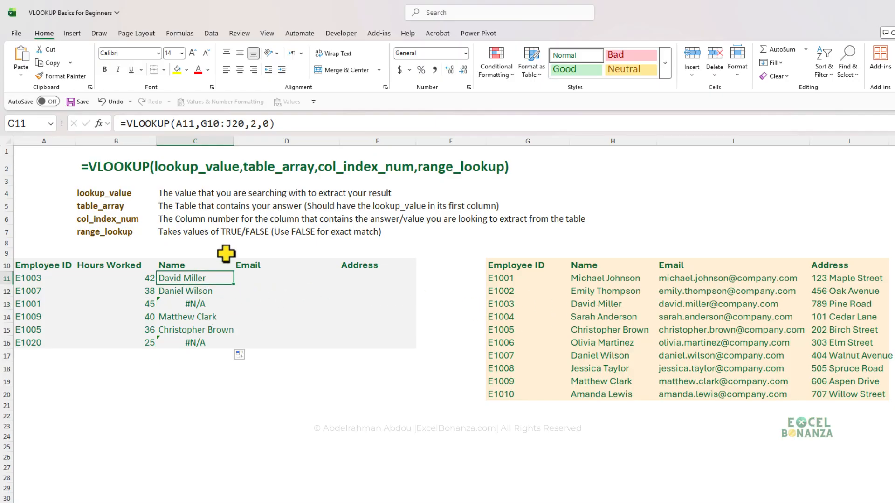
pyautogui.click(244, 124)
pyautogui.moveTo(244, 124); pyautogui.dragTo(201, 126)
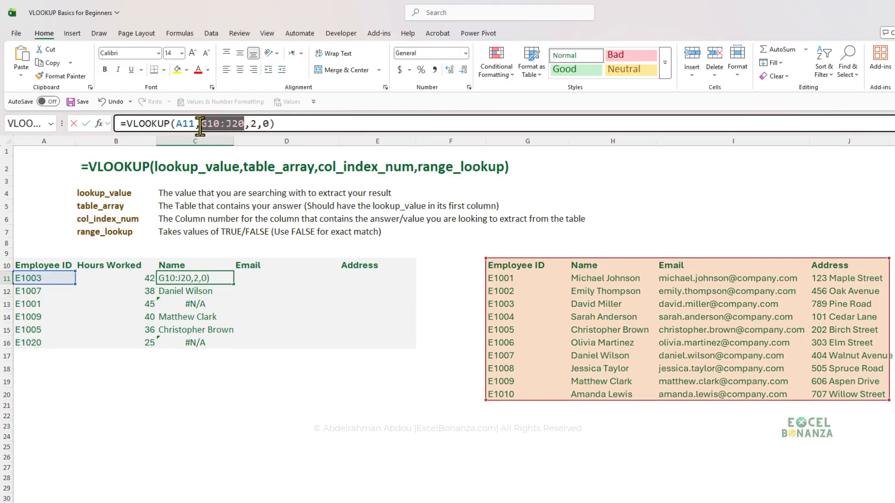
pyautogui.click(242, 124)
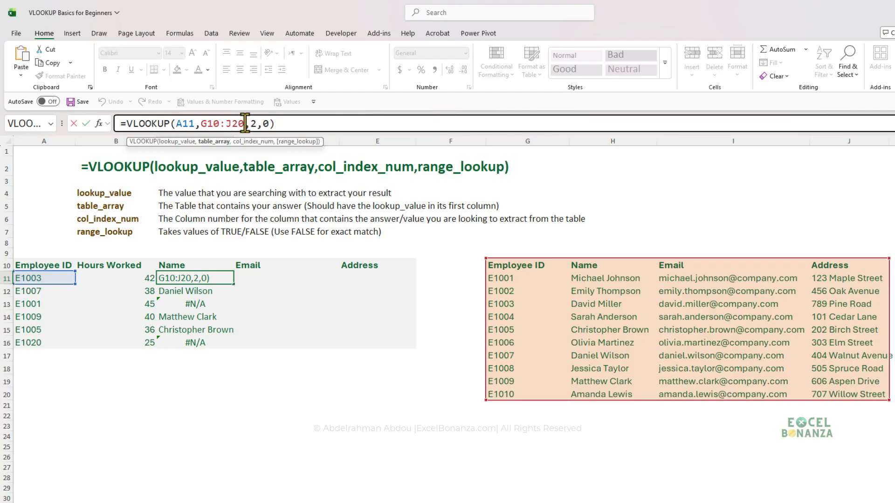
pyautogui.moveTo(243, 123); pyautogui.dragTo(202, 123)
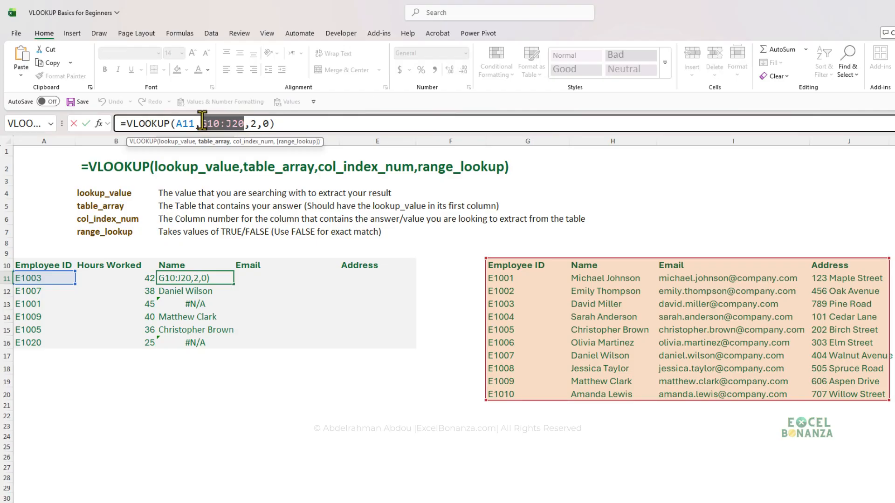
pyautogui.press('F4')
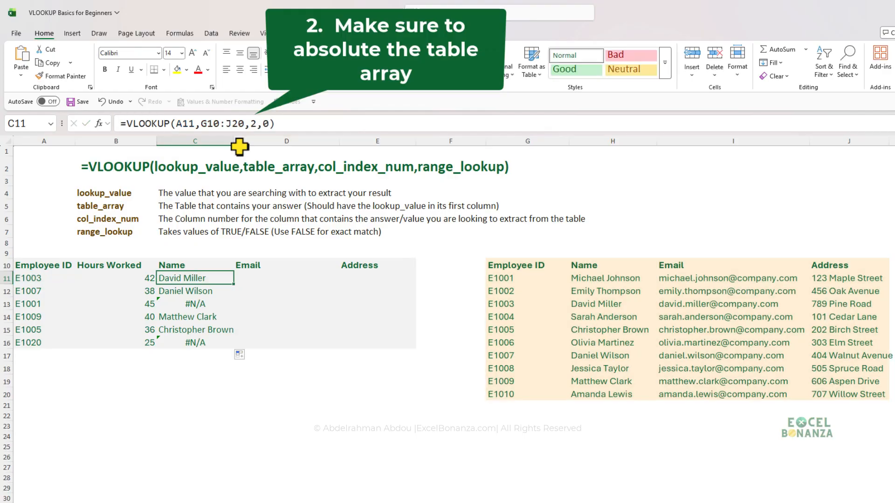
pyautogui.moveTo(201, 123); pyautogui.dragTo(244, 123)
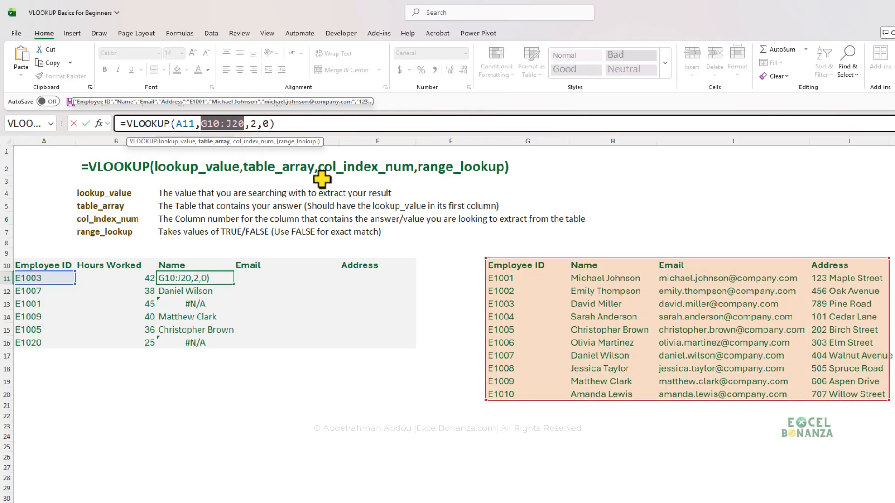
pyautogui.press('F4')
pyautogui.press('Return')
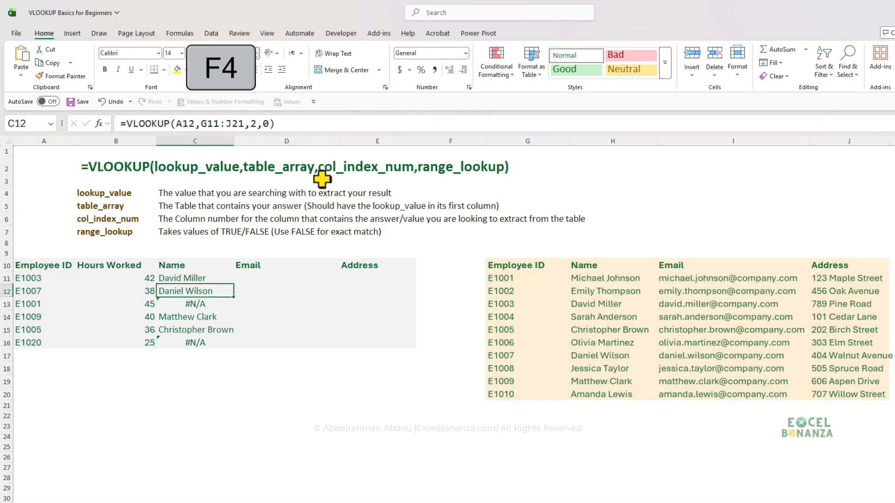
# Copy the formula with the absolute table array from C11 down through C16.
pyautogui.click(210, 279)
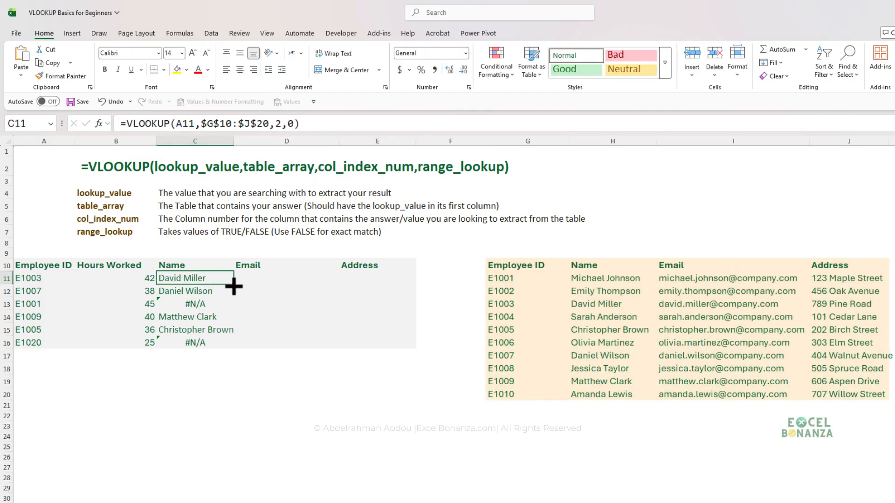
pyautogui.moveTo(234, 285); pyautogui.dragTo(228, 347)
pyautogui.moveTo(195, 382); pyautogui.dragTo(194, 372)
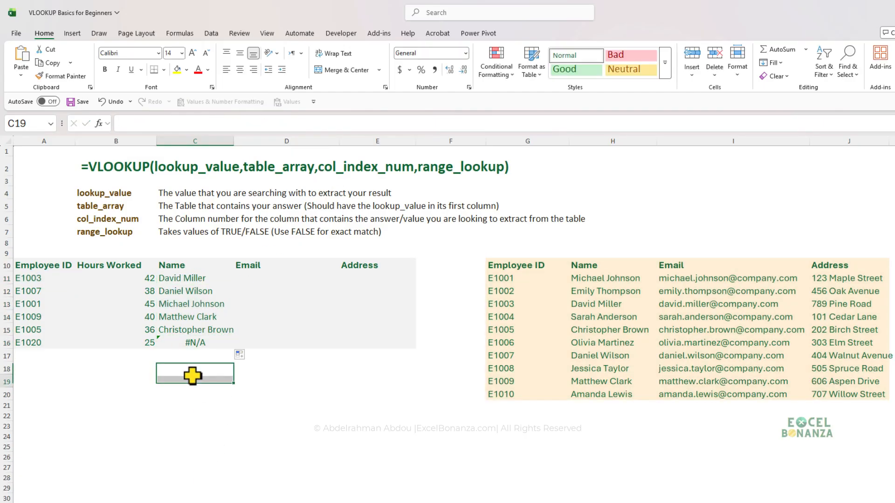
# Inspect the VLOOKUP formulas in C11 and C16 and check A16's Employee ID against the lookup table's Employee ID column.
pyautogui.click(205, 281)
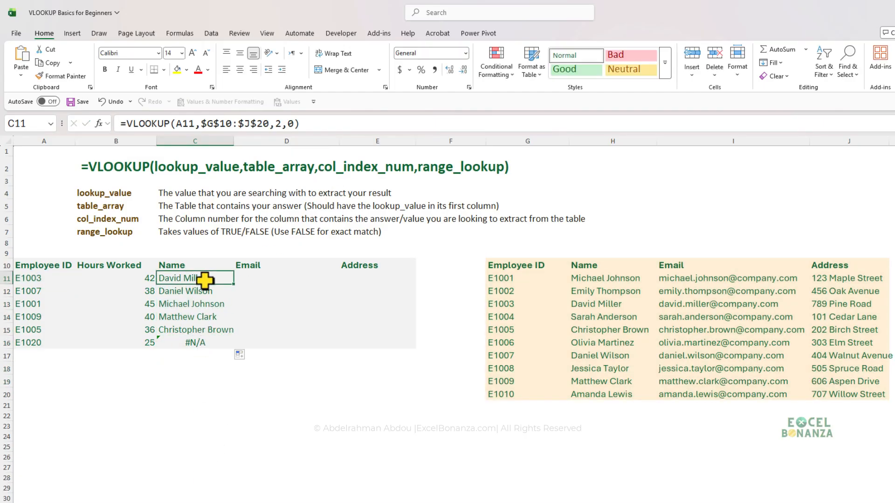
pyautogui.click(196, 343)
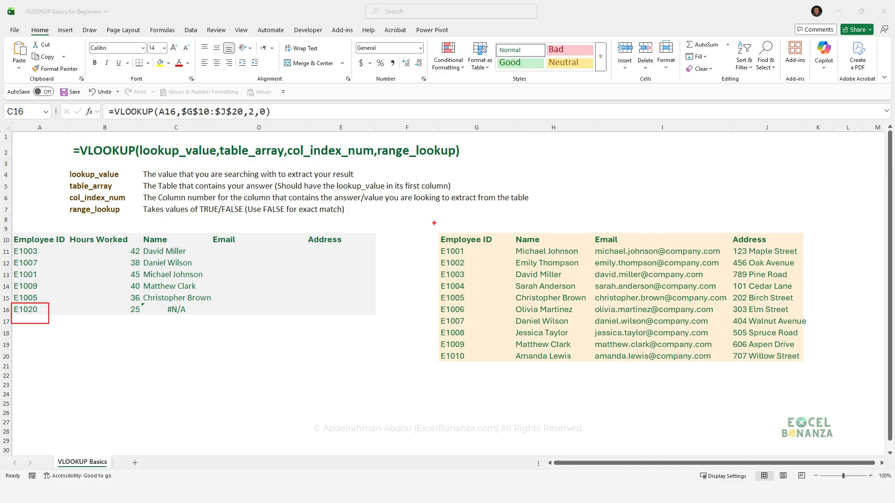
pyautogui.moveTo(434, 223); pyautogui.dragTo(504, 392)
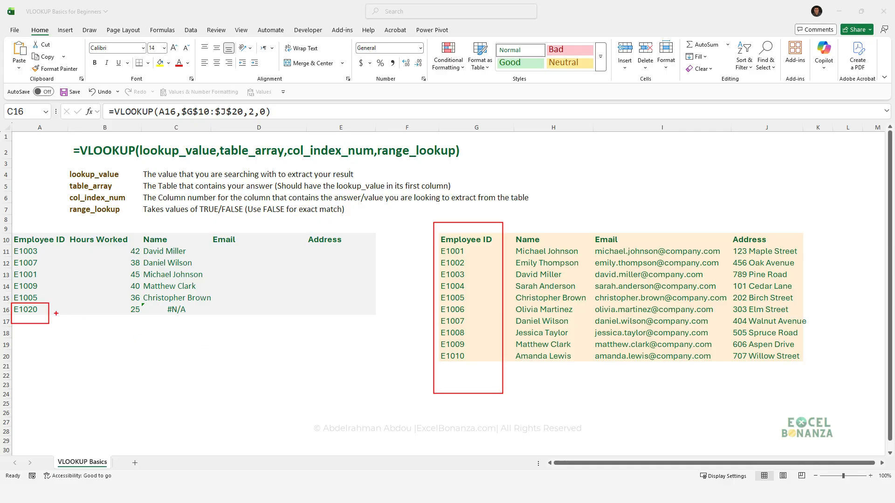
pyautogui.press('Escape')
pyautogui.click(169, 309)
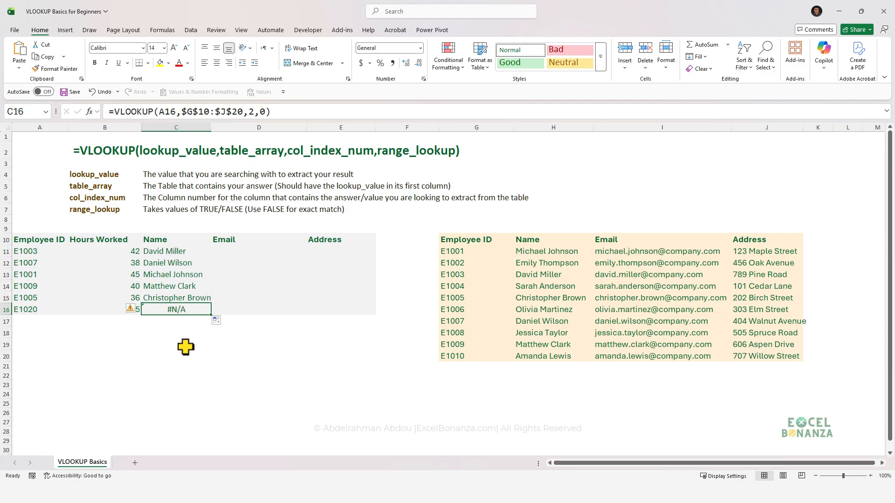
# Wrap the VLOOKUP formula in C11 in an IFERROR function, keeping the VLOOKUP as its value argument.
pyautogui.click(185, 255)
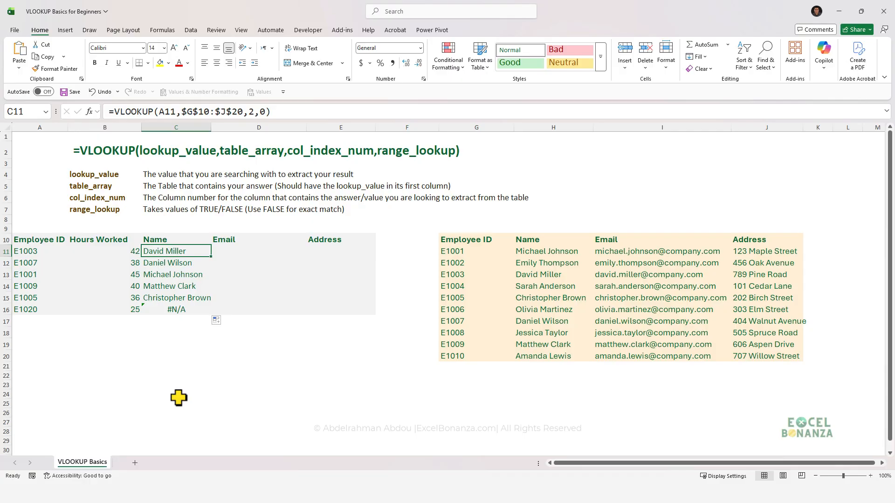
pyautogui.click(112, 113)
pyautogui.write('if')
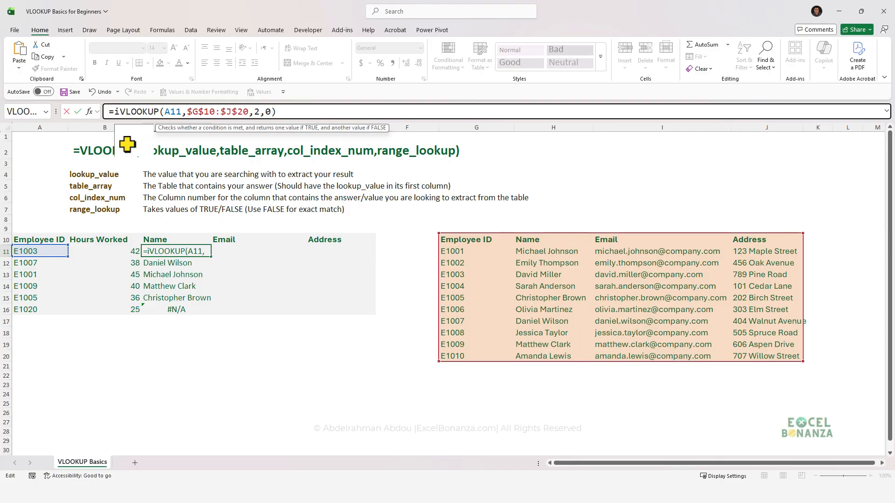
pyautogui.doubleClick(127, 138)
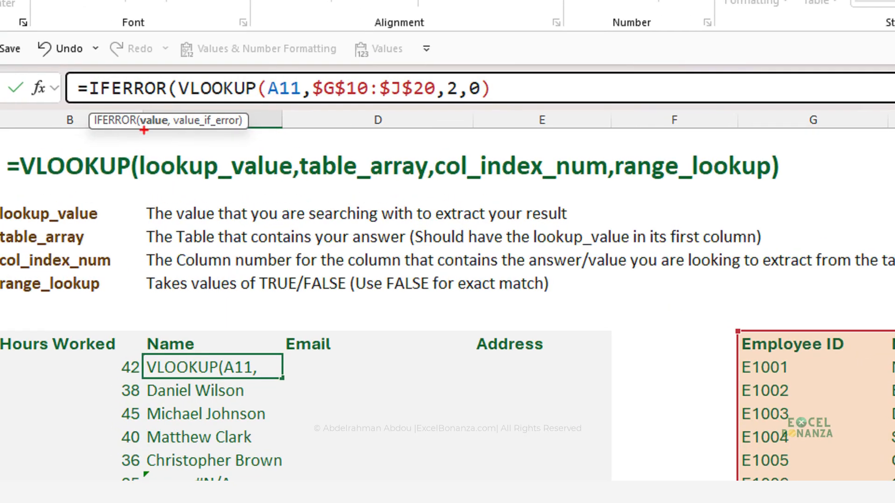
pyautogui.moveTo(135, 109); pyautogui.dragTo(172, 138)
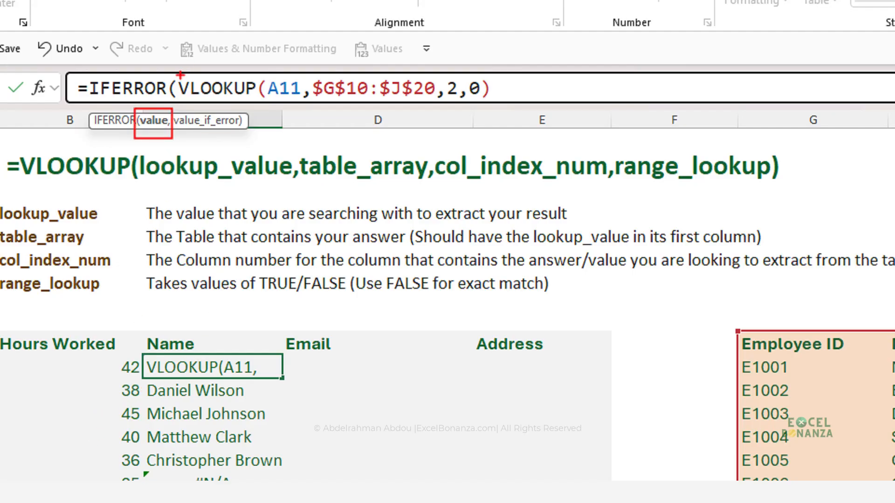
pyautogui.moveTo(176, 76); pyautogui.dragTo(498, 103)
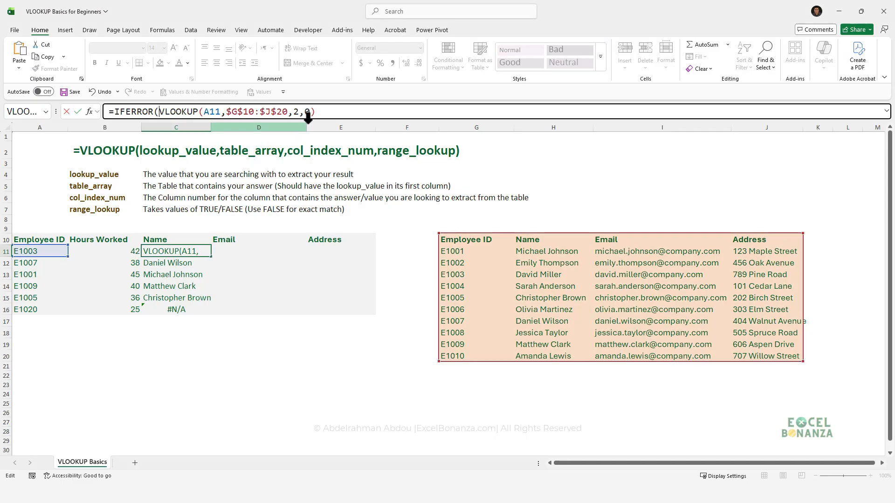
pyautogui.click(525, 93)
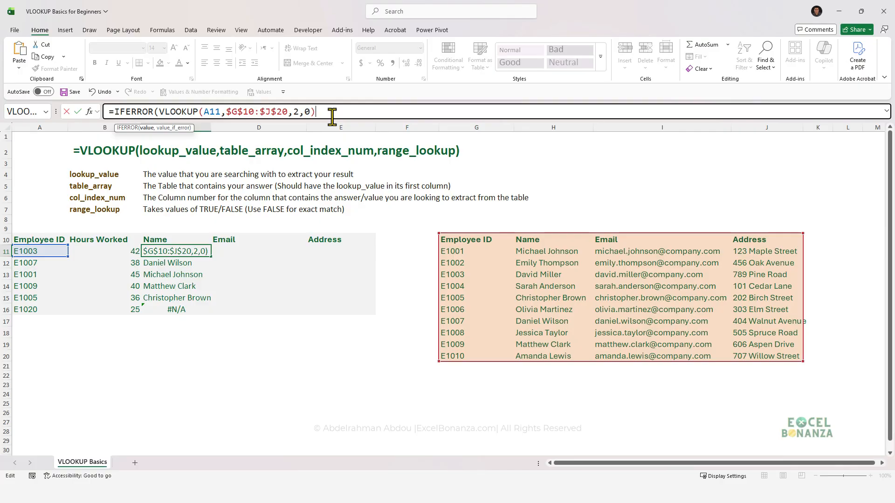
# Add "Value not found" as the IFERROR value_if_error argument in C11's formula and close the function.
pyautogui.write(',"')
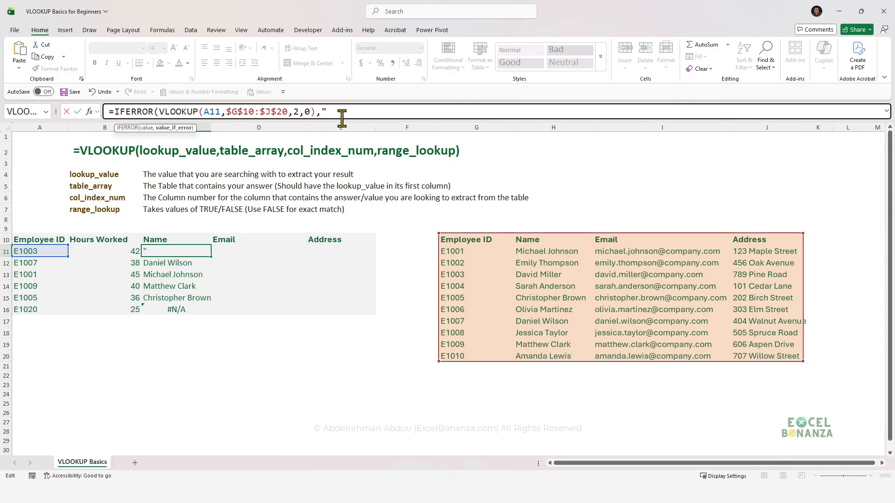
pyautogui.write('Value not foun')
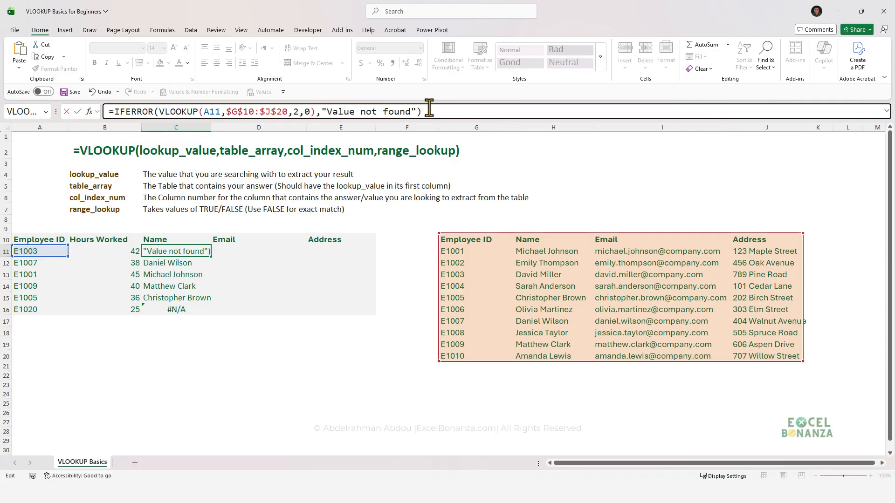
# Blank out the error text in C11's IFERROR formula and put back "Value not found".
pyautogui.moveTo(412, 114); pyautogui.dragTo(333, 159)
pyautogui.press('BackSpace')
pyautogui.press('BackSpace')
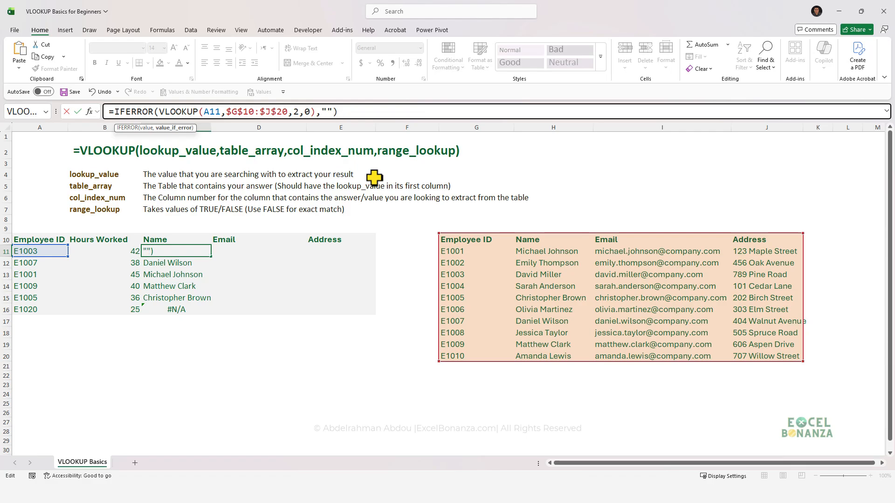
pyautogui.write('Value not found')
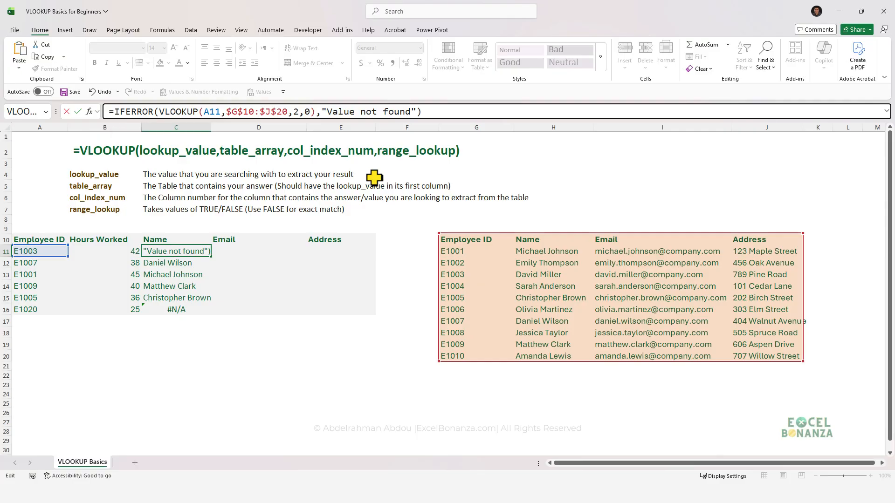
# Enter the IFERROR formula in C11 and copy it down through C16.
pyautogui.press('Return')
pyautogui.click(177, 251)
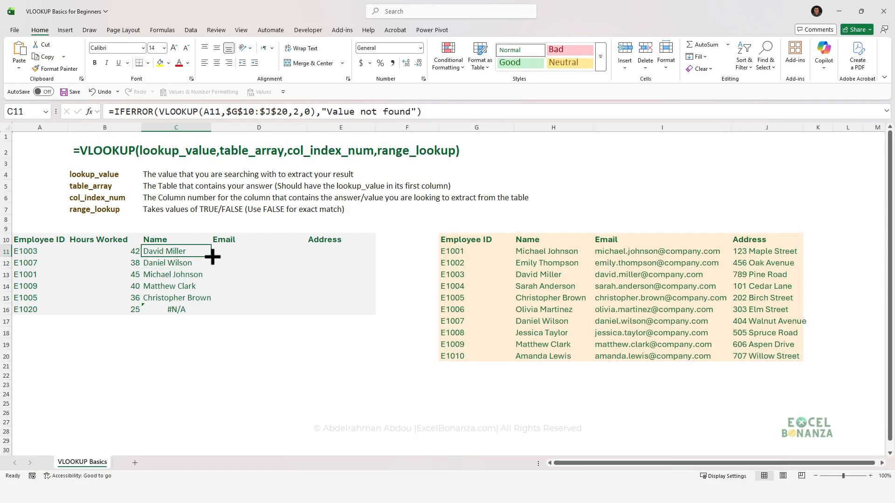
pyautogui.moveTo(212, 256); pyautogui.dragTo(206, 316)
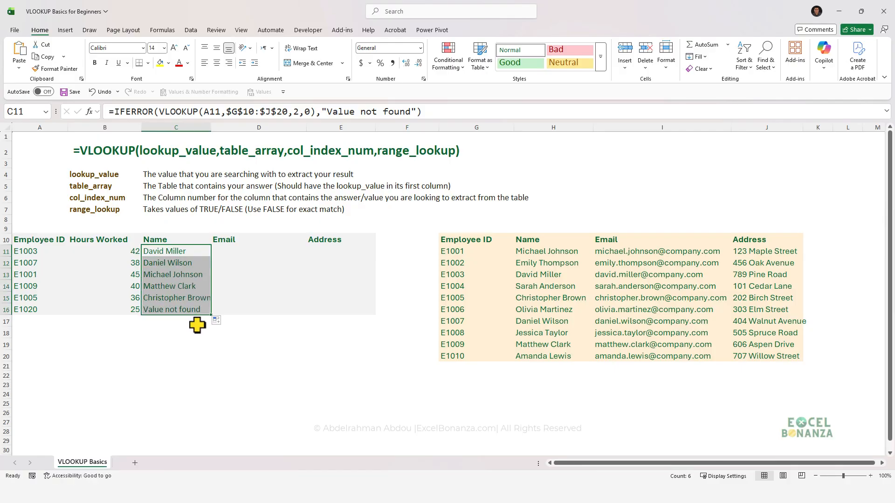
# Review the copied IFERROR formulas in the Name column, starting from C16 and going up.
pyautogui.click(189, 332)
pyautogui.click(181, 311)
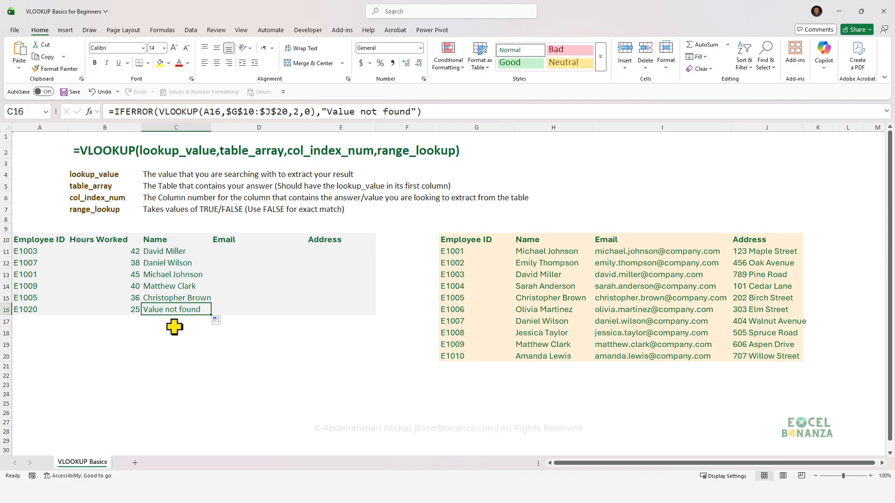
pyautogui.press('Up')
pyautogui.press('Up')
pyautogui.press('Up')
pyautogui.press('Up')
pyautogui.press('Up')
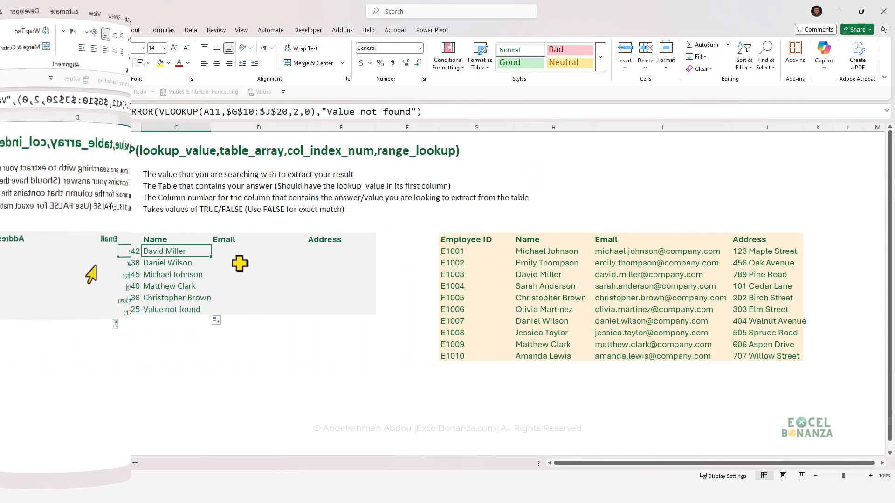
# Start a VLOOKUP formula in D11 with lookup value A11 and the absolute table array $G$10:$J$20.
pyautogui.click(230, 251)
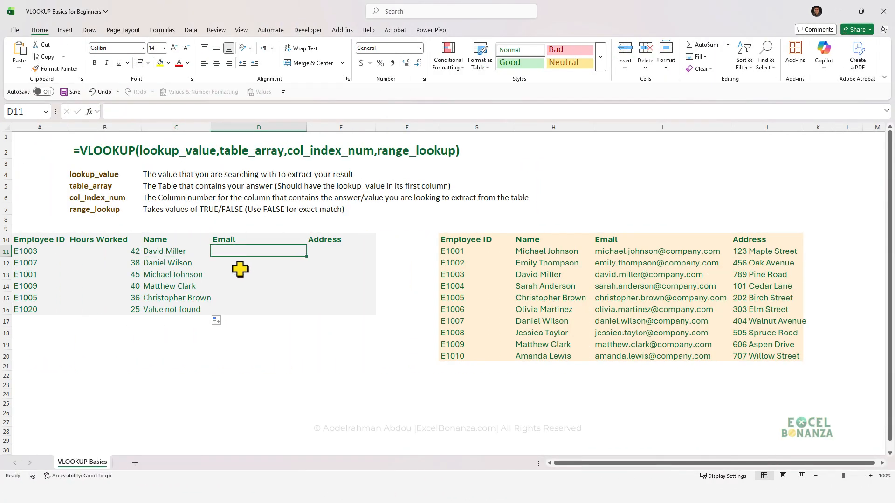
pyautogui.click(187, 250)
pyautogui.click(228, 253)
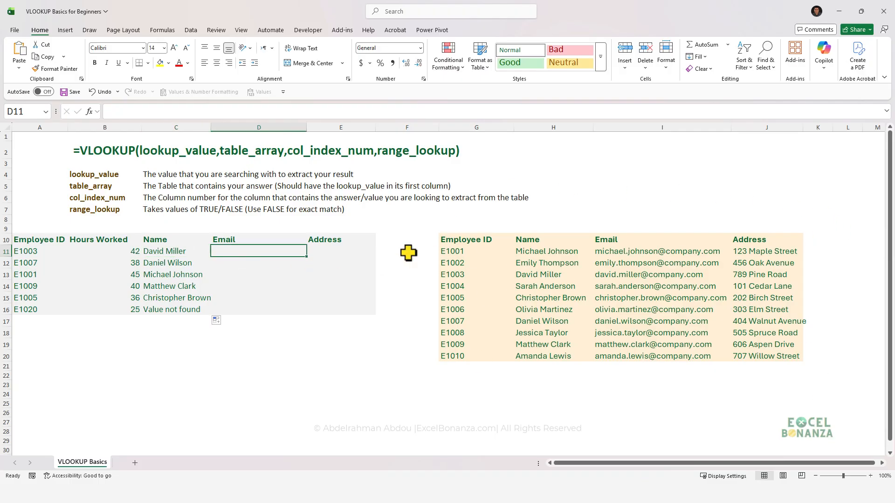
pyautogui.click(176, 250)
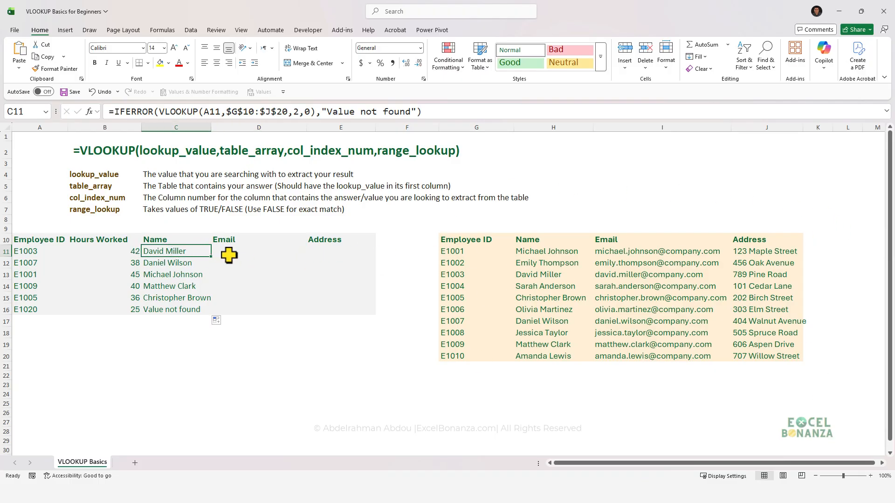
pyautogui.click(237, 252)
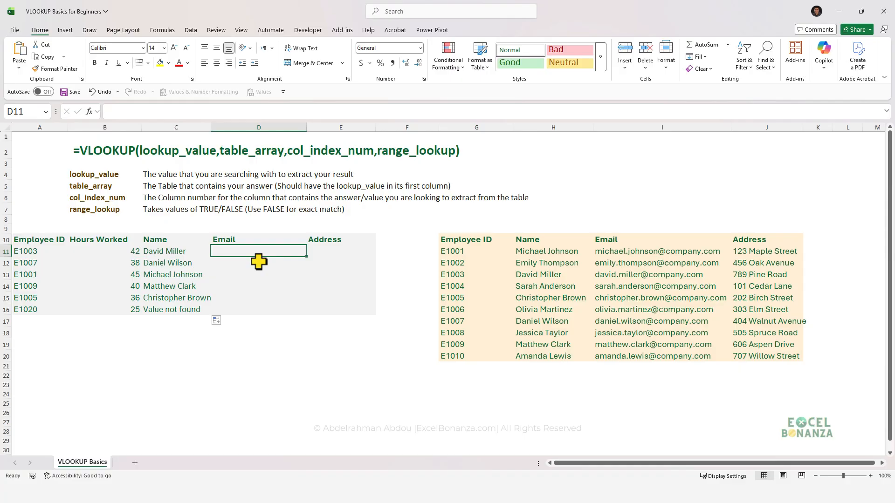
pyautogui.write('=vloo')
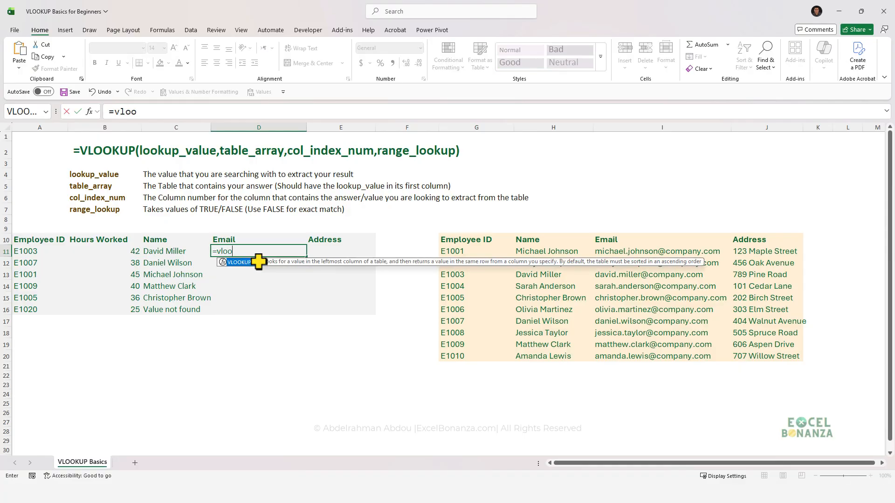
pyautogui.press('Tab')
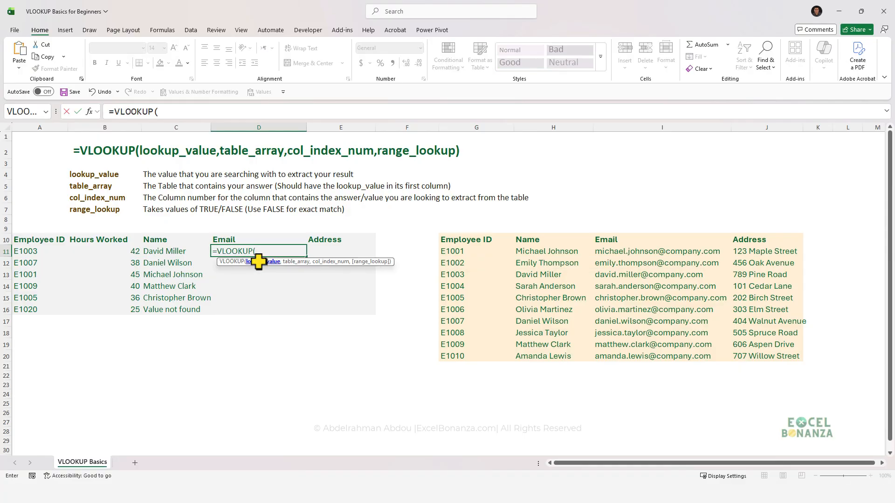
pyautogui.click(27, 252)
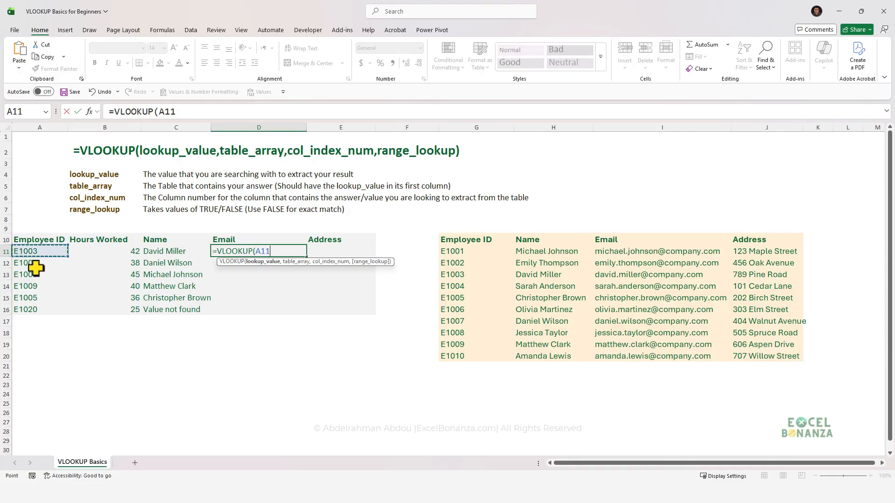
pyautogui.write(',')
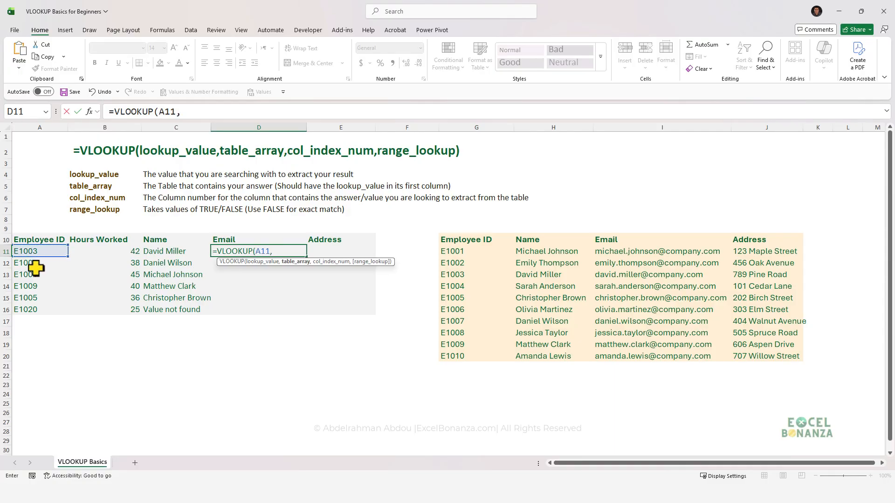
pyautogui.moveTo(449, 242); pyautogui.dragTo(740, 351)
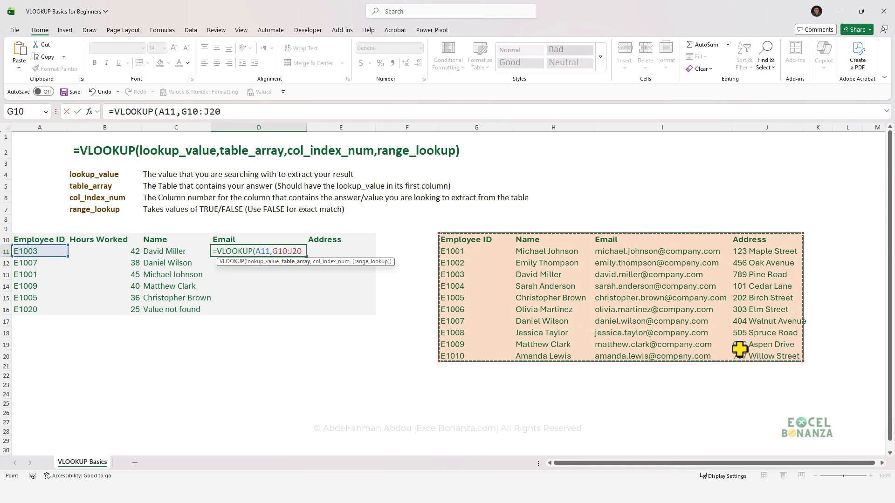
pyautogui.press('F4')
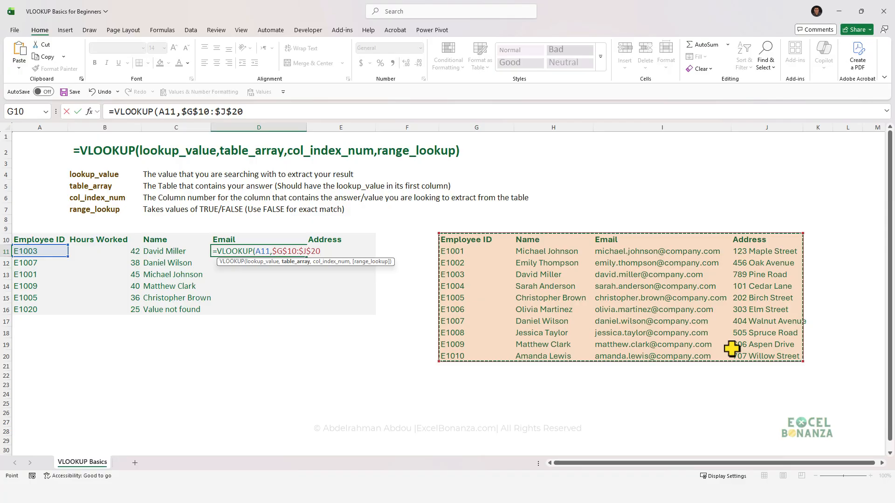
pyautogui.write(',')
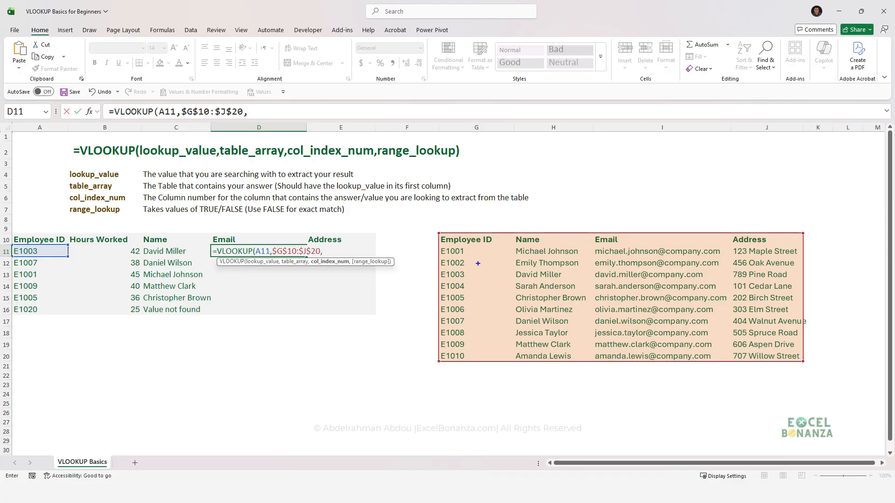
# Complete D11's VLOOKUP with column index 3 for the Email column and FALSE for exact match, and enter the formula.
pyautogui.moveTo(478, 254); pyautogui.dragTo(480, 289)
pyautogui.moveTo(543, 259); pyautogui.dragTo(539, 282)
pyautogui.moveTo(637, 256)
pyautogui.mouseDown()
pyautogui.moveTo(662, 278)
pyautogui.moveTo(650, 297)
pyautogui.mouseUp()
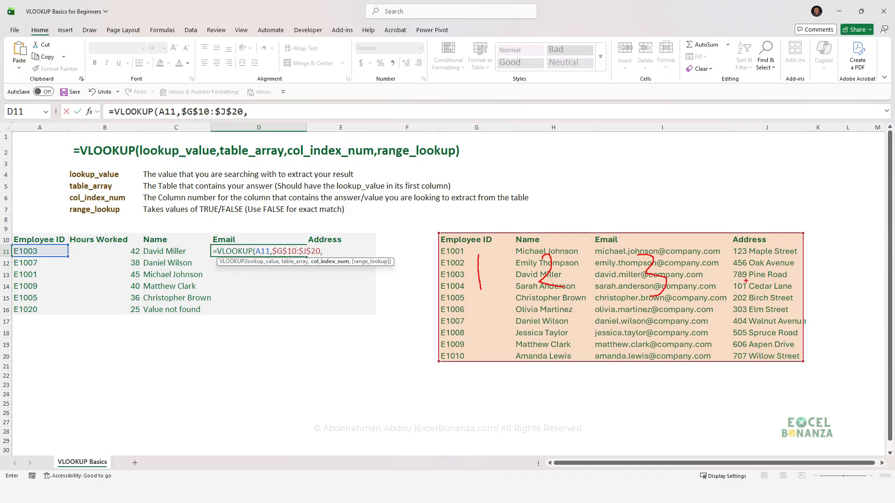
pyautogui.moveTo(763, 262); pyautogui.dragTo(776, 279)
pyautogui.moveTo(629, 251); pyautogui.dragTo(691, 308)
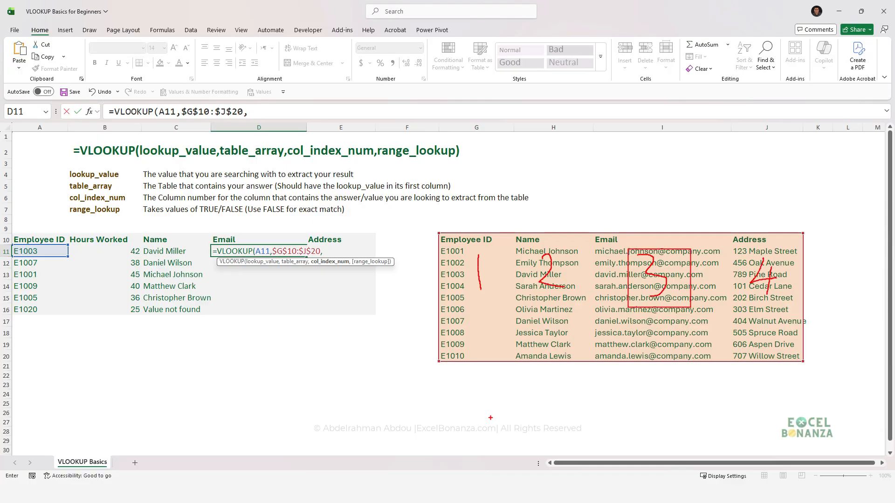
pyautogui.press('Escape')
pyautogui.write('3')
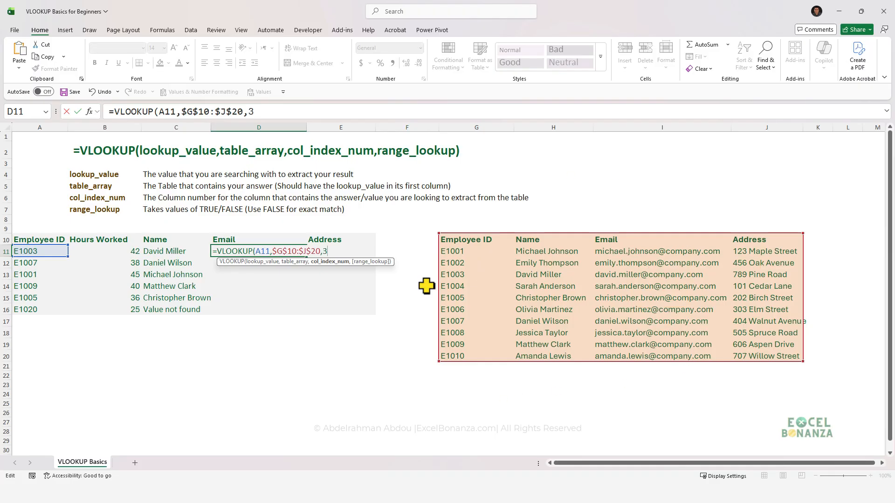
pyautogui.write(',')
pyautogui.press('Down')
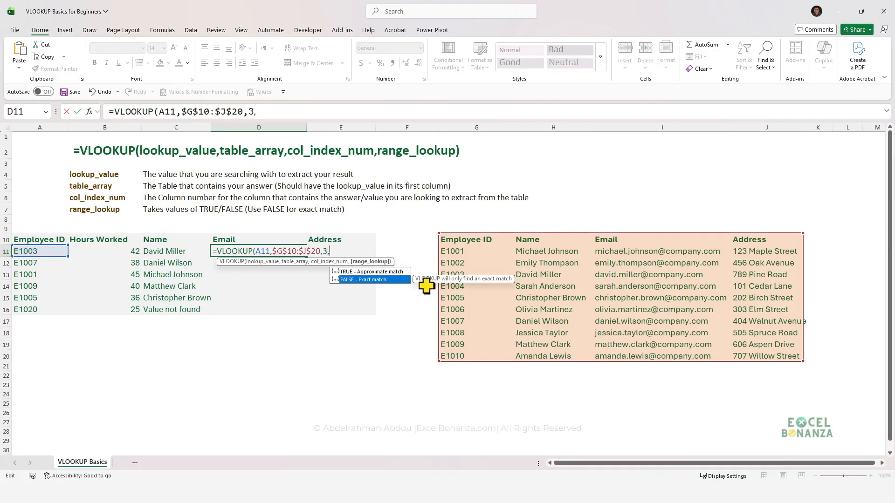
pyautogui.press('Tab')
pyautogui.write(')')
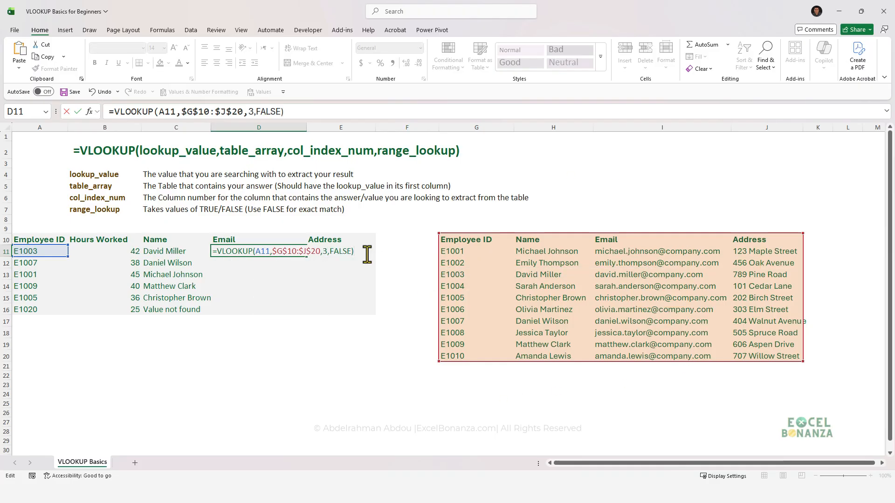
pyautogui.press('Return')
pyautogui.click(263, 253)
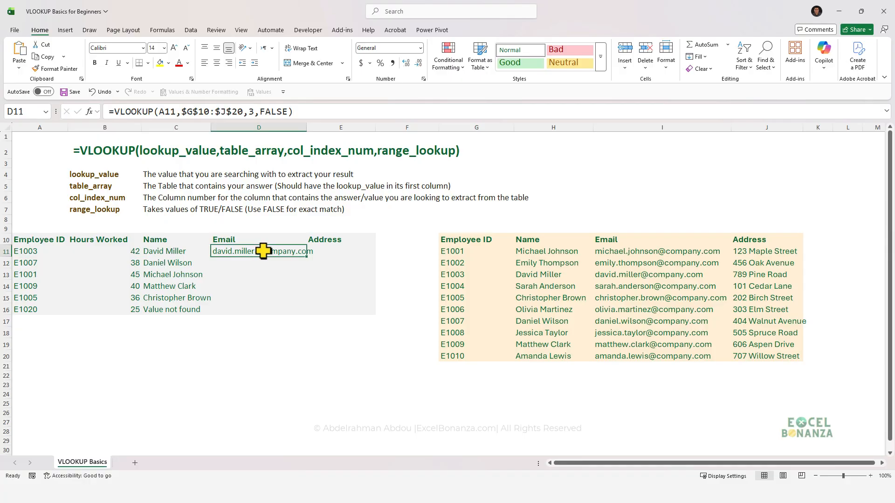
# Copy the Email VLOOKUP formula from D11 down through D16.
pyautogui.moveTo(308, 257); pyautogui.dragTo(303, 318)
pyautogui.click(228, 333)
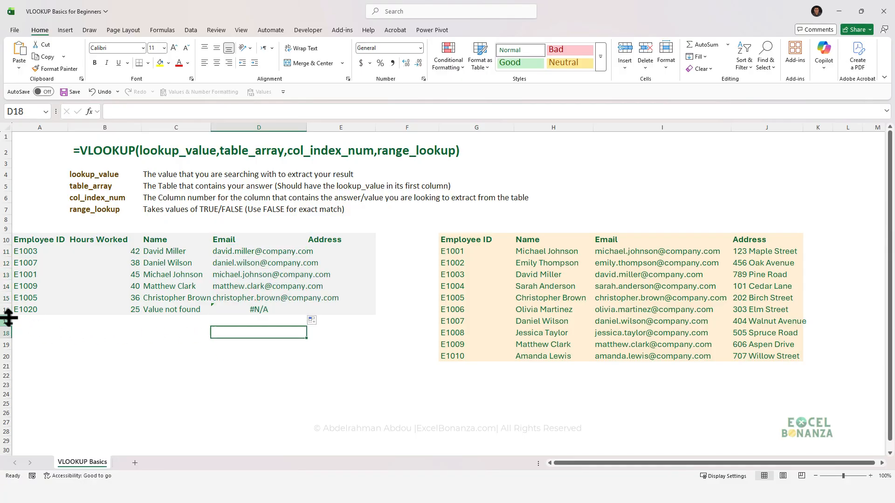
# Wrap D11's VLOOKUP in IFERROR with the fallback text "Email not found" and enter the formula.
pyautogui.click(233, 253)
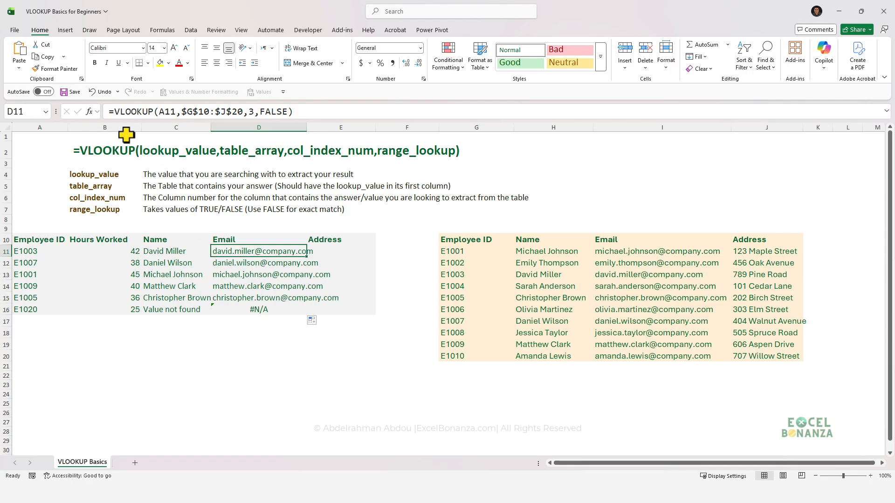
pyautogui.click(117, 113)
pyautogui.write('IFERROR(')
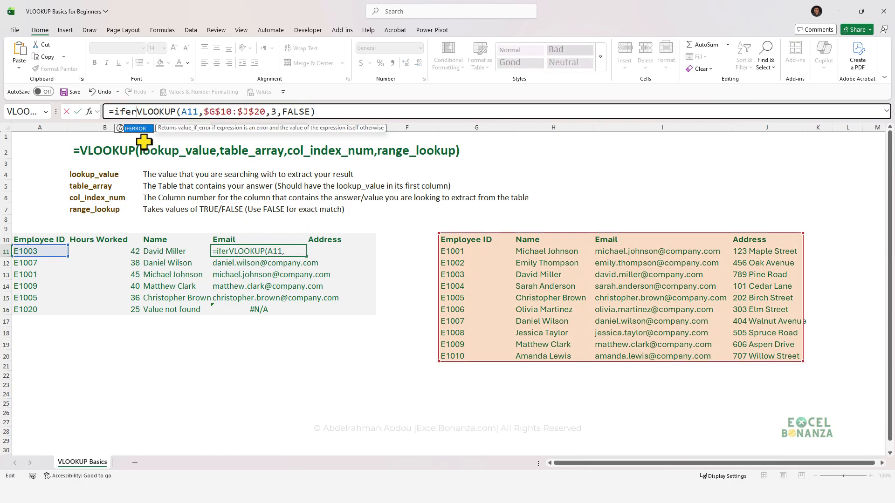
pyautogui.click(362, 112)
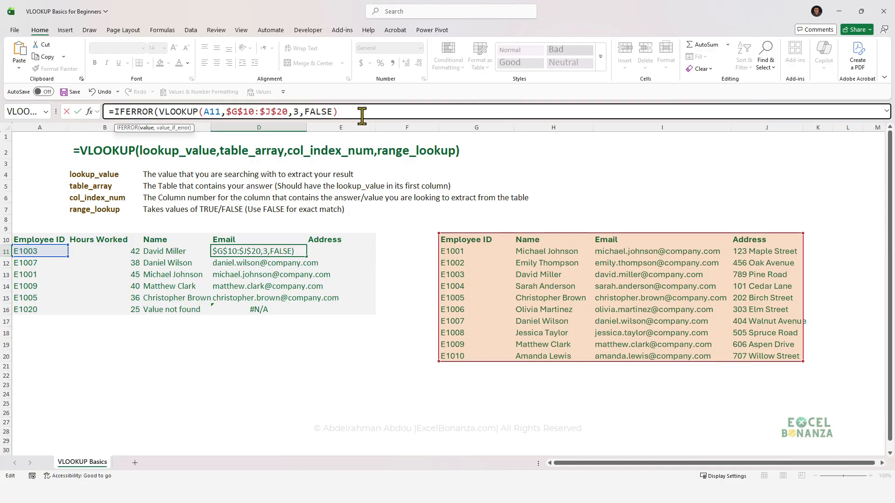
pyautogui.write(',"E')
pyautogui.write('mail')
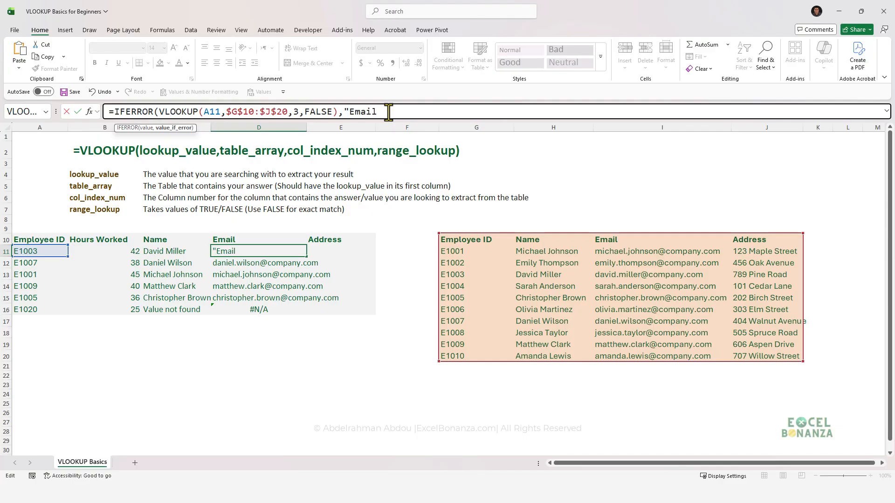
pyautogui.write(' not found")')
pyautogui.press('Return')
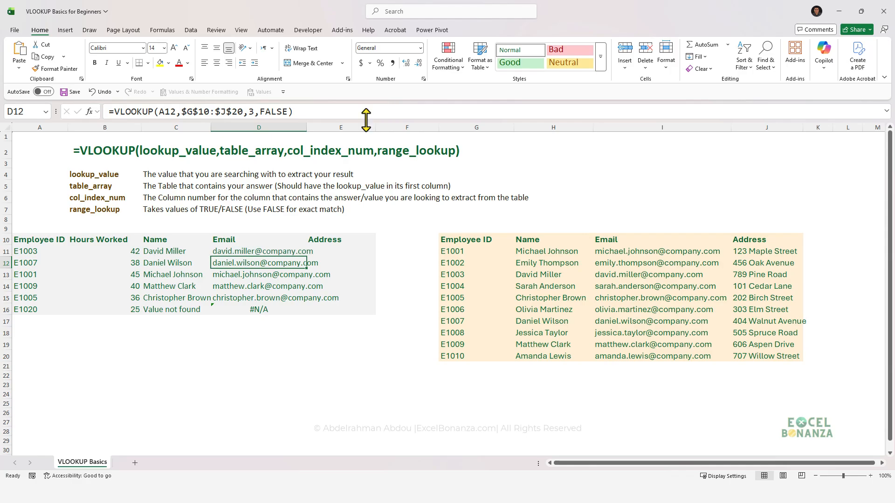
# Copy D11's IFERROR formula down through D16 and check the formulas in D11 and D16.
pyautogui.click(305, 253)
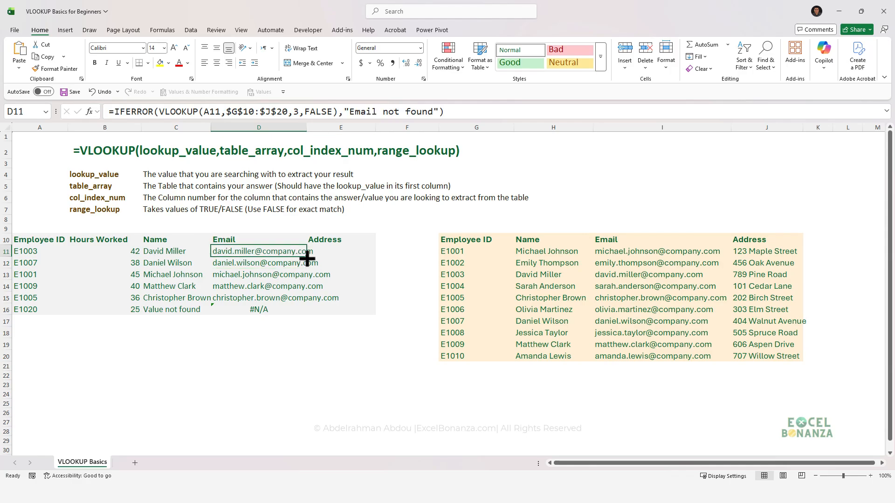
pyautogui.moveTo(304, 256); pyautogui.dragTo(299, 314)
pyautogui.click(257, 345)
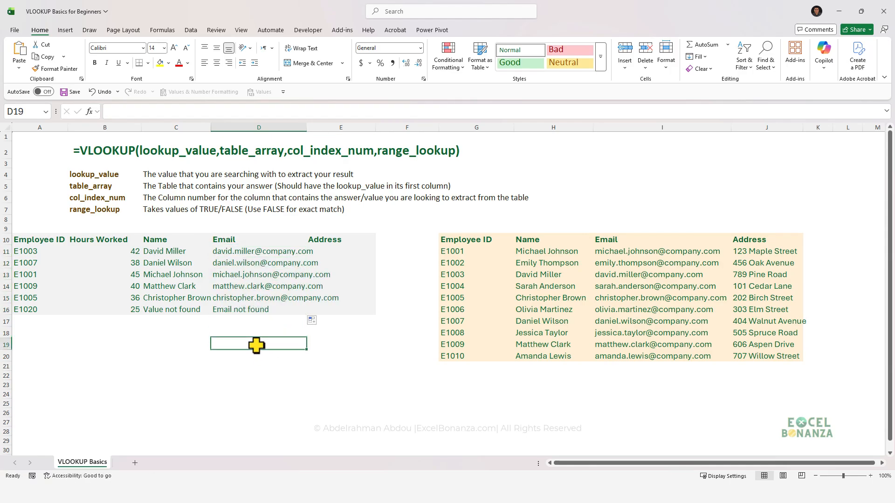
pyautogui.click(260, 262)
pyautogui.click(259, 252)
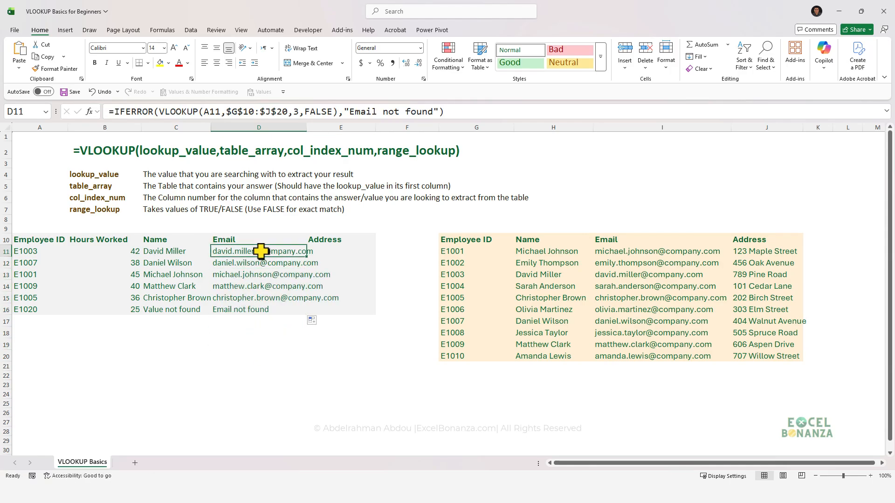
pyautogui.click(253, 311)
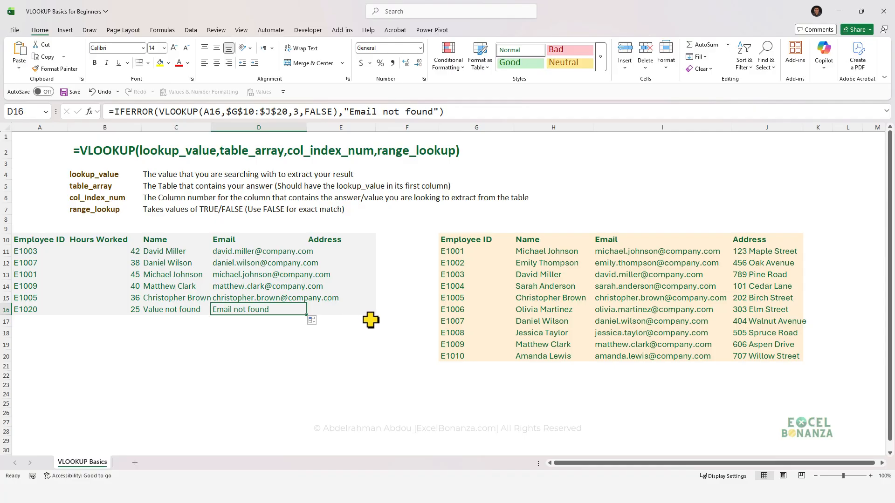
# Copy the full formula text of D11 unchanged into E11 in the Address column.
pyautogui.click(341, 250)
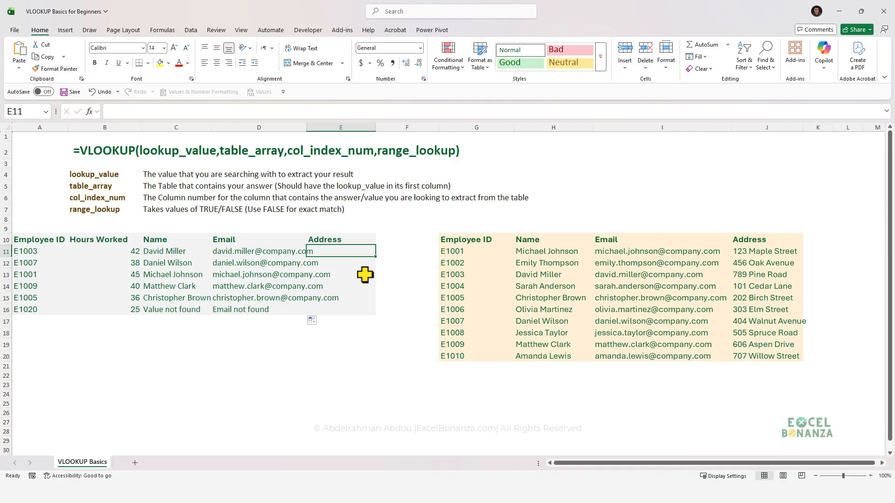
pyautogui.click(254, 251)
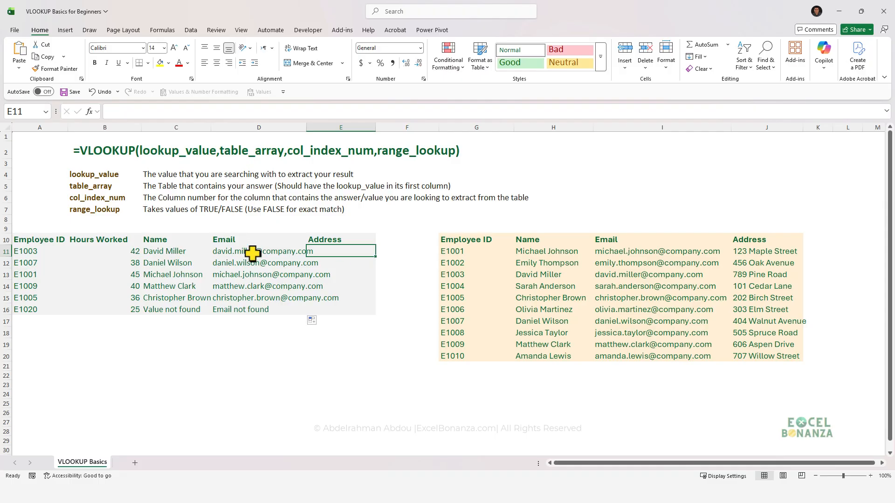
pyautogui.moveTo(461, 111); pyautogui.dragTo(105, 106)
pyautogui.hotkey('ctrl', 'c')
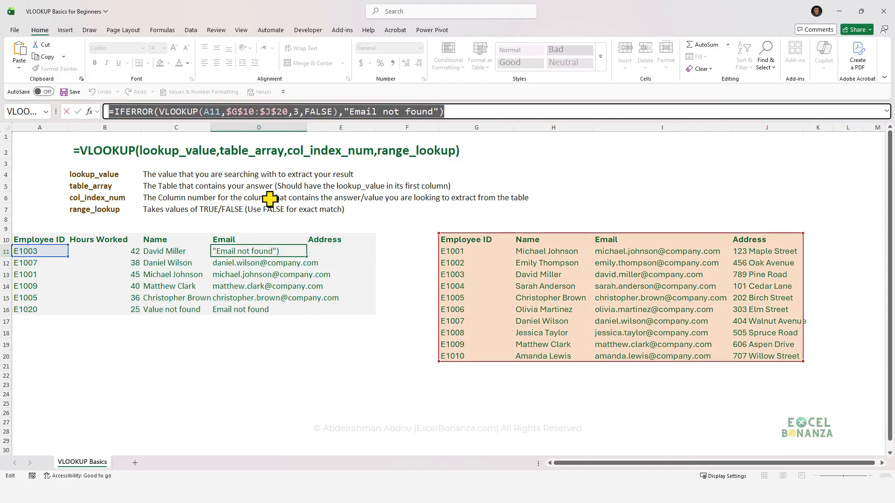
pyautogui.press('Escape')
pyautogui.click(332, 251)
pyautogui.click(237, 111)
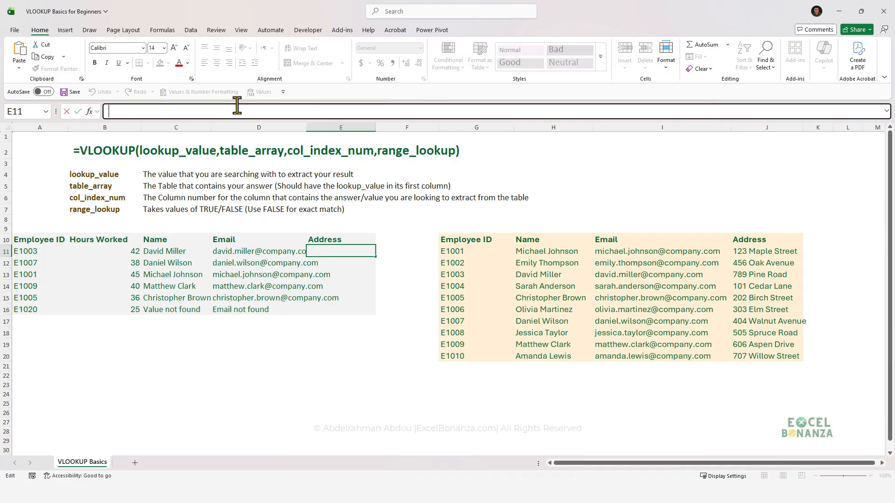
pyautogui.hotkey('ctrl', 'v')
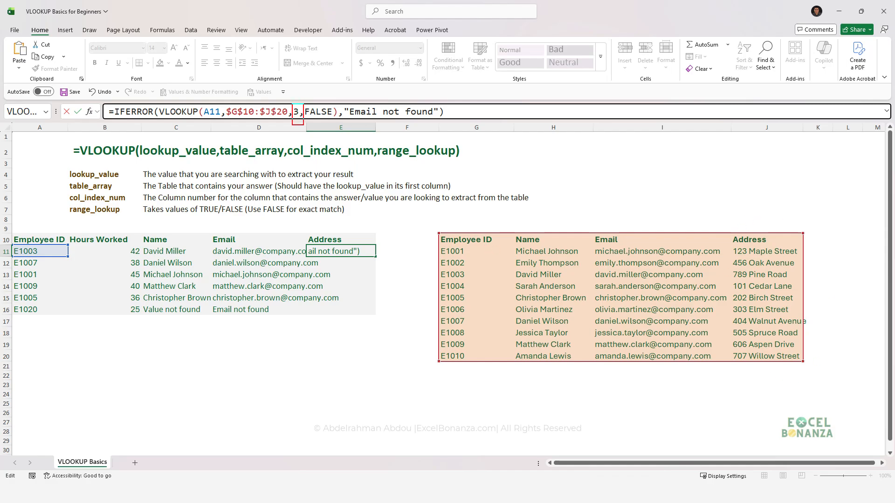
# Change E11's column index to 4 and its fallback text to "Address not found", and enter the formula.
pyautogui.moveTo(541, 289); pyautogui.dragTo(572, 323)
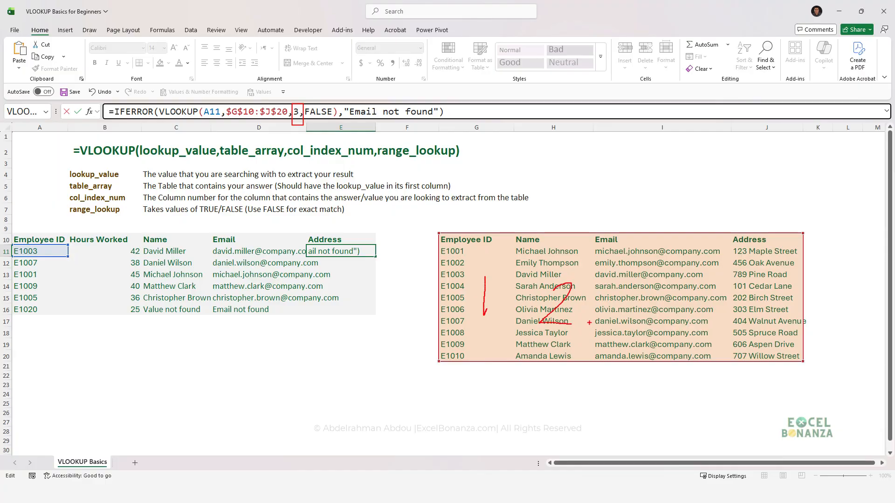
pyautogui.moveTo(660, 294); pyautogui.dragTo(685, 334)
pyautogui.moveTo(757, 314); pyautogui.dragTo(785, 330)
pyautogui.click(300, 112)
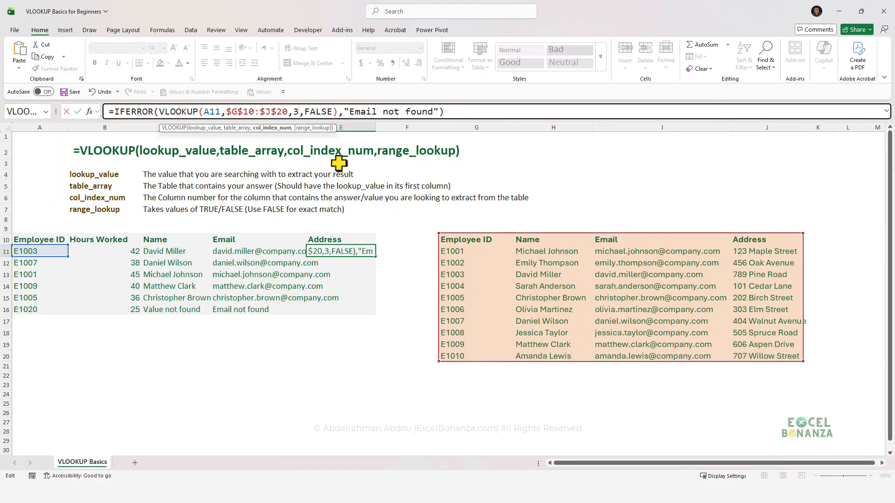
pyautogui.press('BackSpace')
pyautogui.write('4')
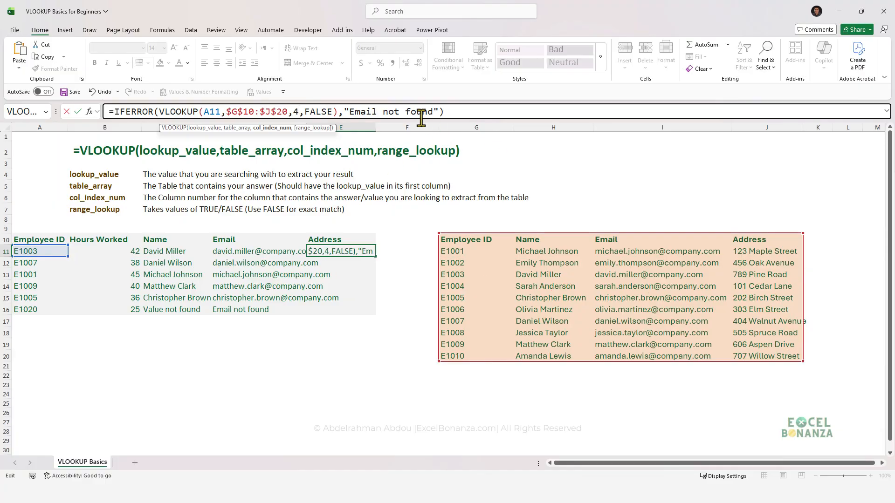
pyautogui.doubleClick(368, 112)
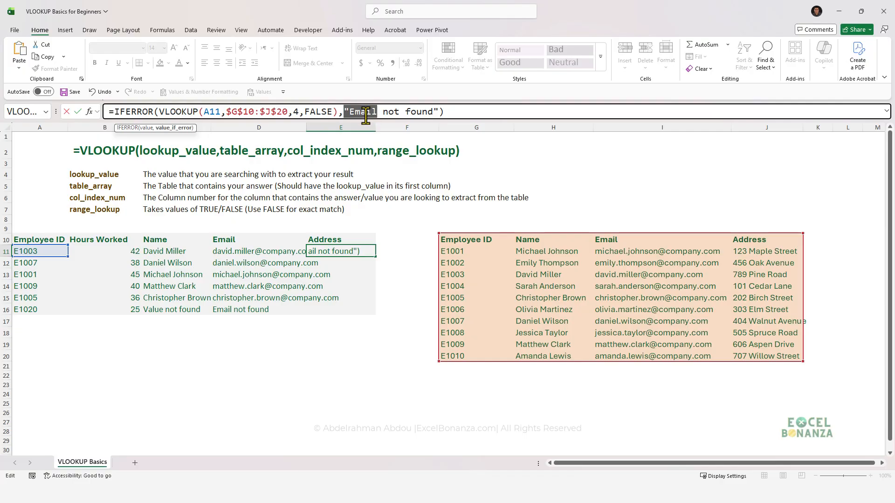
pyautogui.write('A')
pyautogui.press('BackSpace')
pyautogui.write('"Address')
pyautogui.hotkey('ctrl', 'Return')
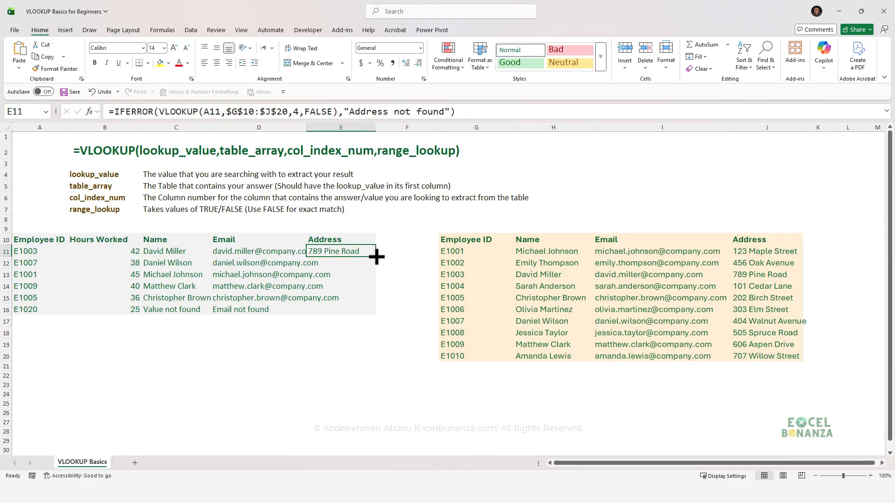
# Copy the Address formula from E11 down through E16 and check the formula in E16.
pyautogui.moveTo(376, 256); pyautogui.dragTo(364, 322)
pyautogui.click(351, 341)
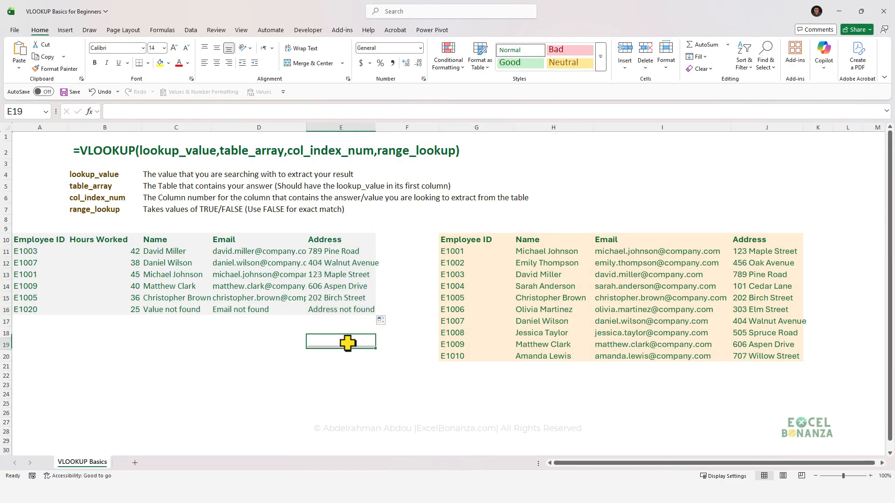
pyautogui.click(344, 309)
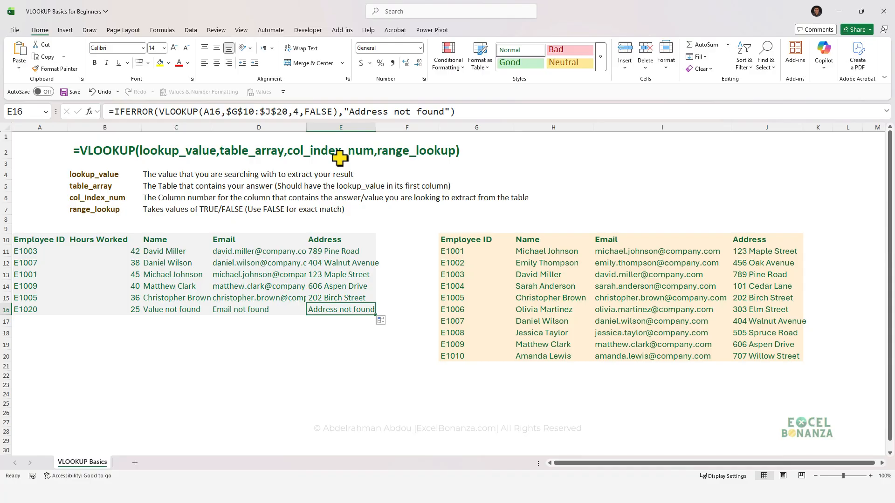
# On the VLOOKUP Basics (2) sheet, fill C11's formula across and down through E16.
pyautogui.click(170, 251)
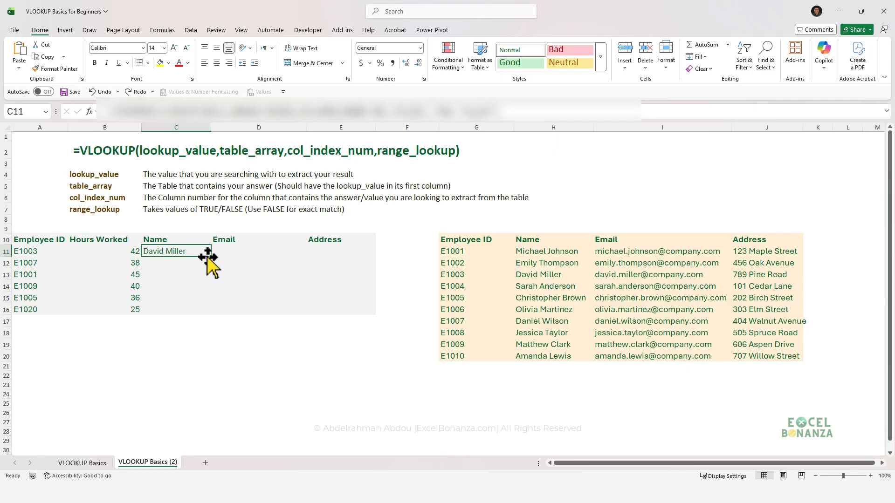
pyautogui.moveTo(212, 256); pyautogui.dragTo(359, 326)
pyautogui.click(237, 337)
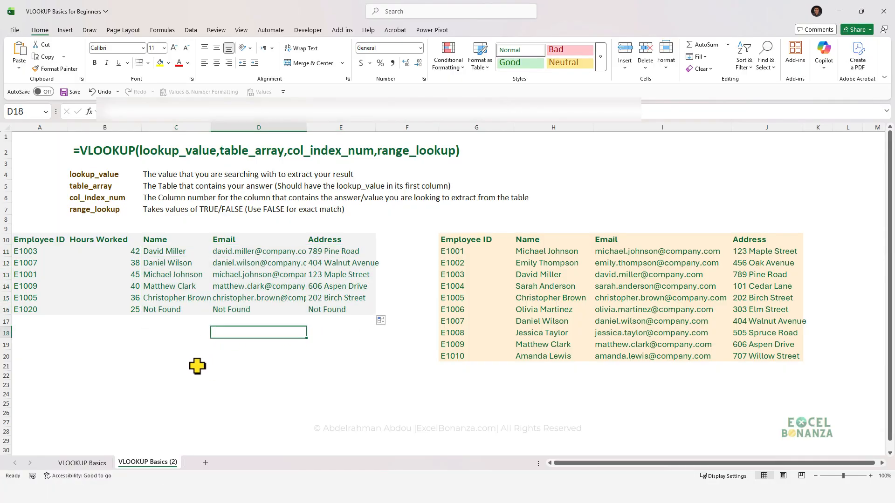